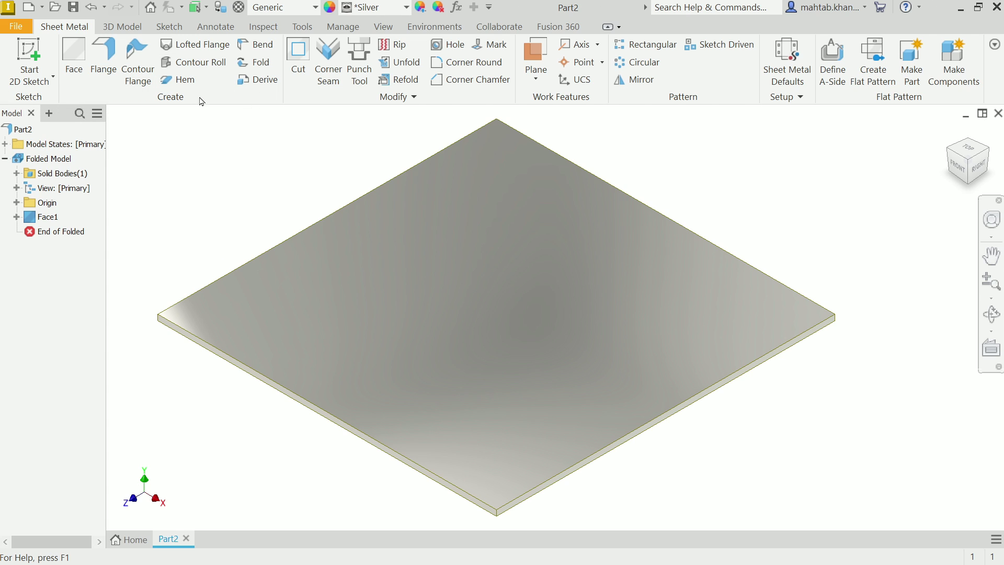
# - Open the plate's Face1 feature to review its bend relief settings, closing without changes
pyautogui.click(54, 223)
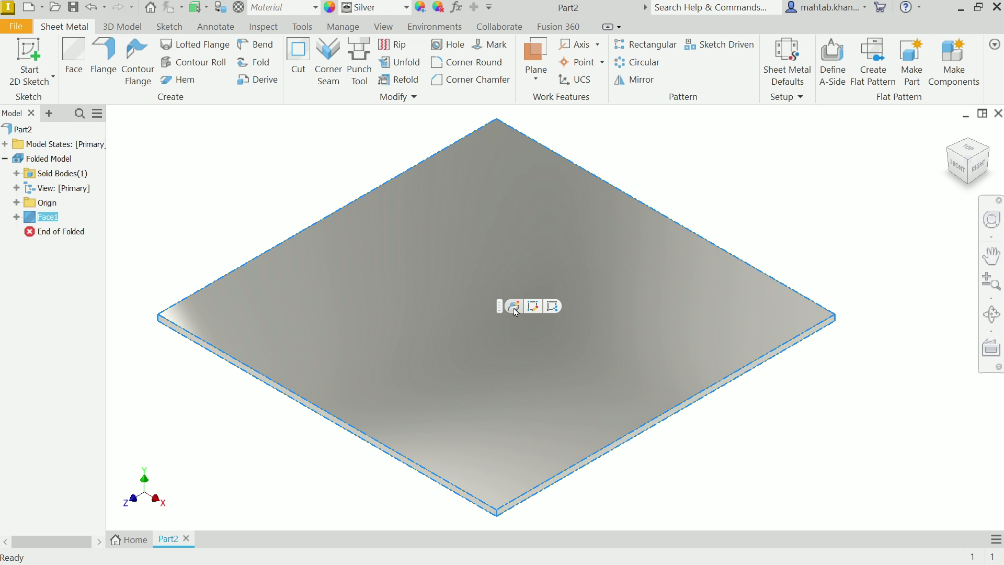
pyautogui.click(514, 306)
pyautogui.click(199, 139)
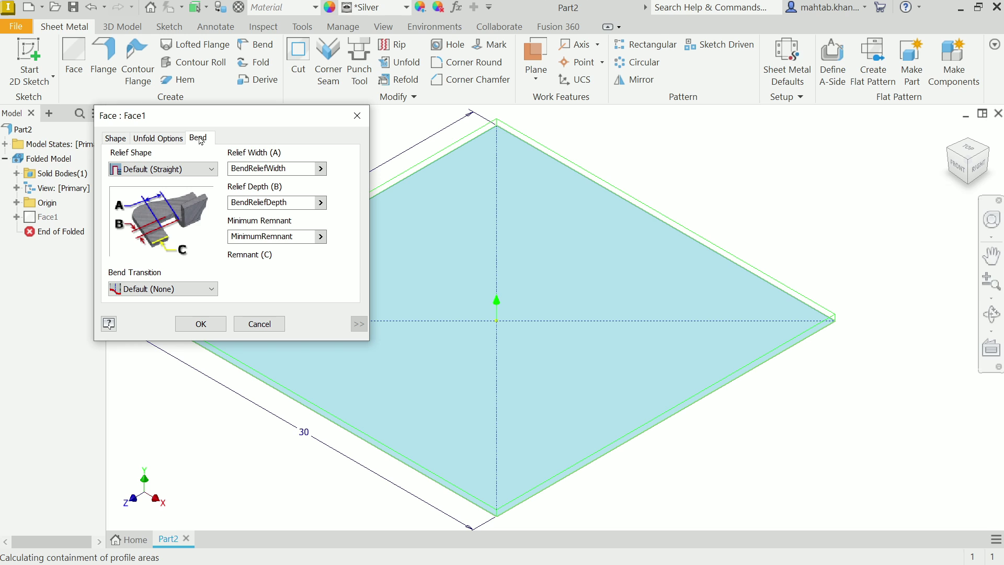
pyautogui.click(357, 115)
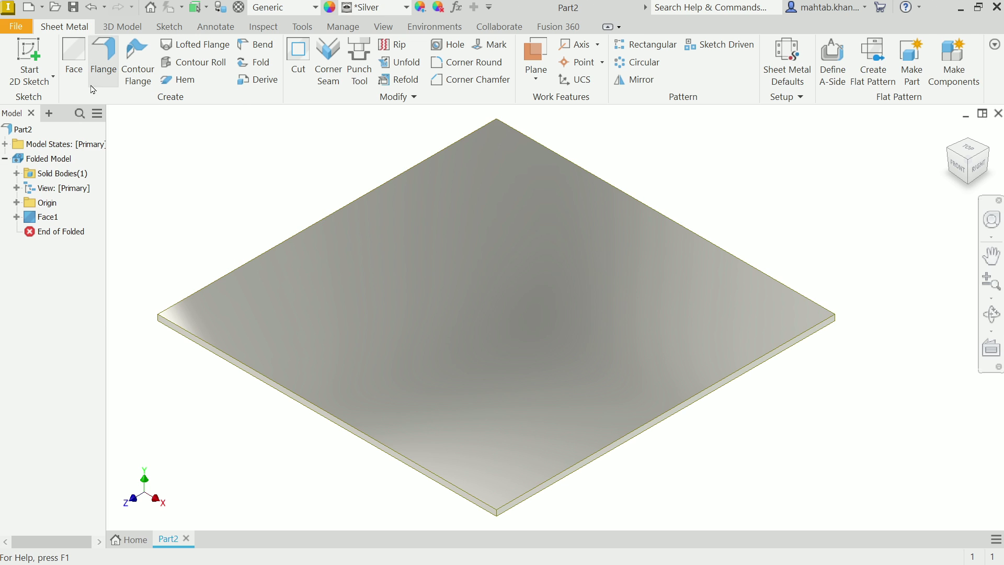
# - Preview a 90° flange, 10 mm tall, on the plate's lower right edge
pyautogui.click(107, 59)
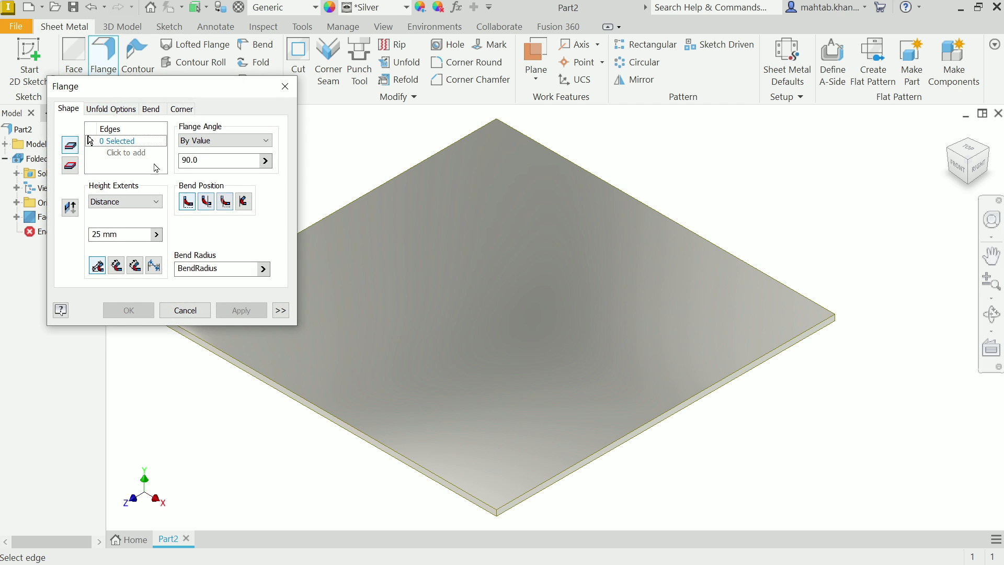
pyautogui.click(654, 424)
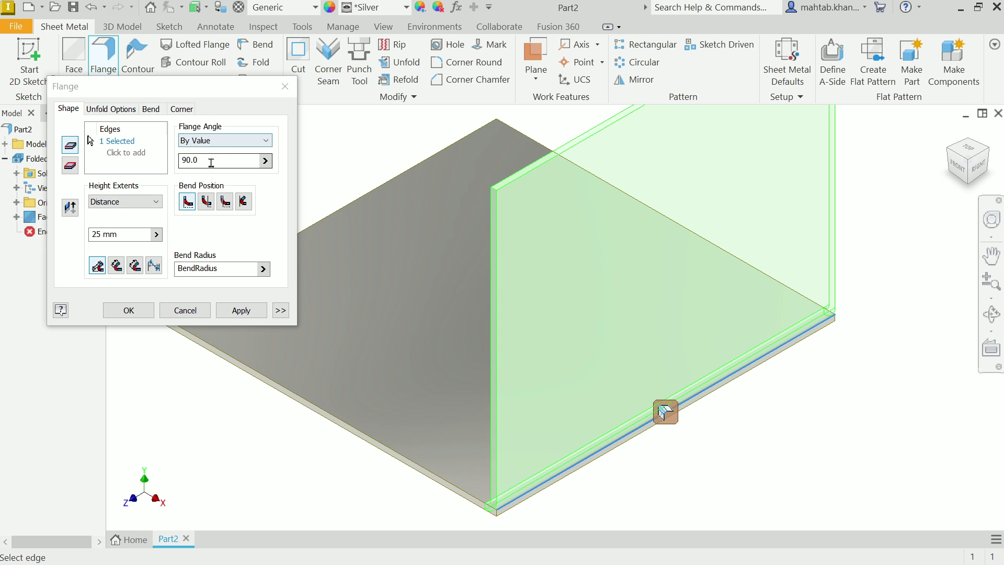
pyautogui.click(186, 160)
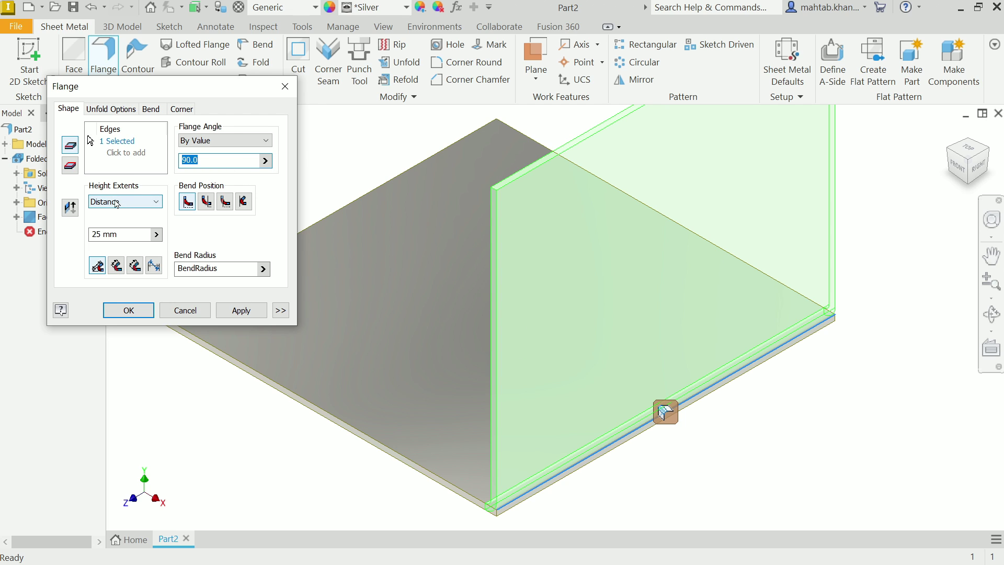
pyautogui.click(127, 234)
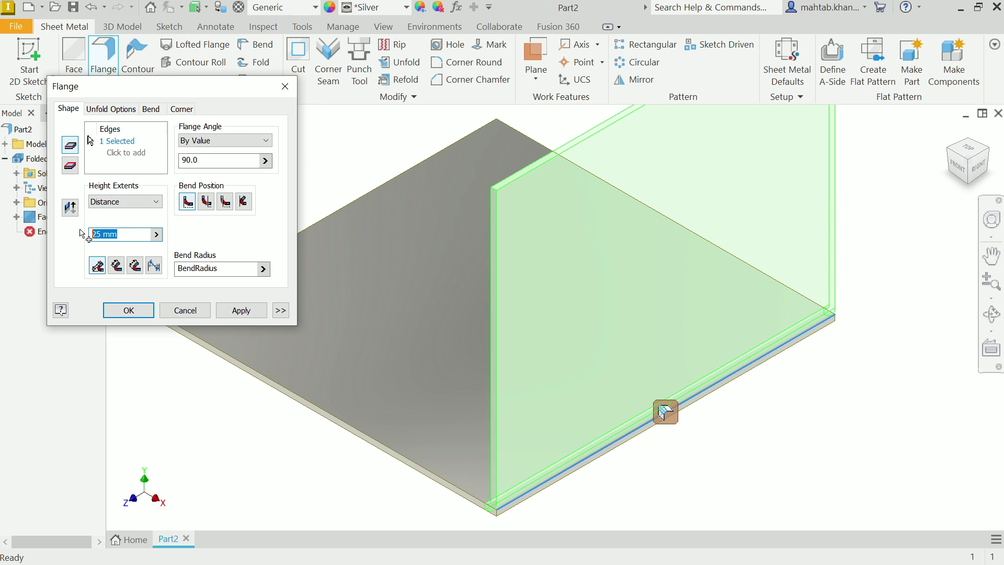
pyautogui.write('10')
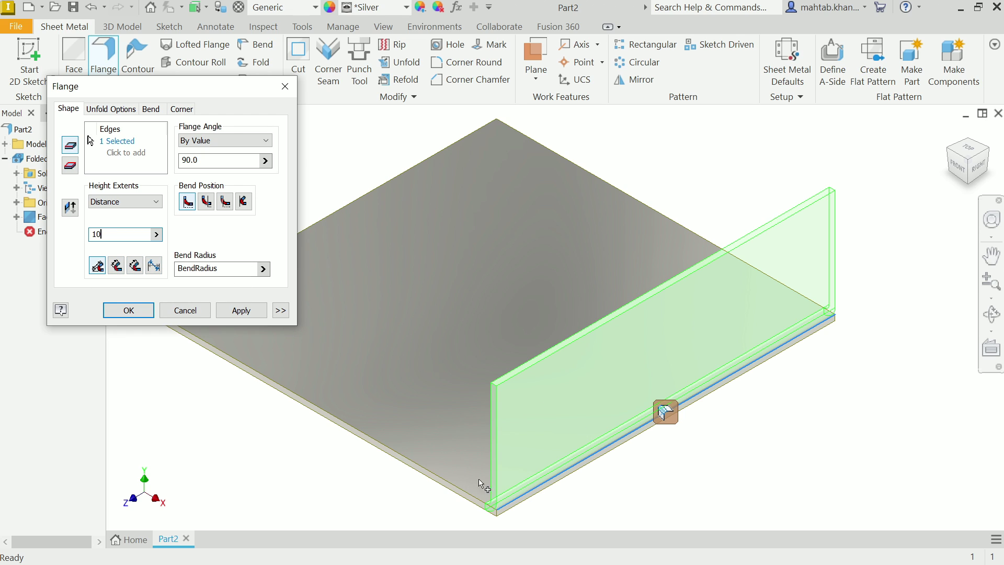
pyautogui.scroll(-2, 516, 471)
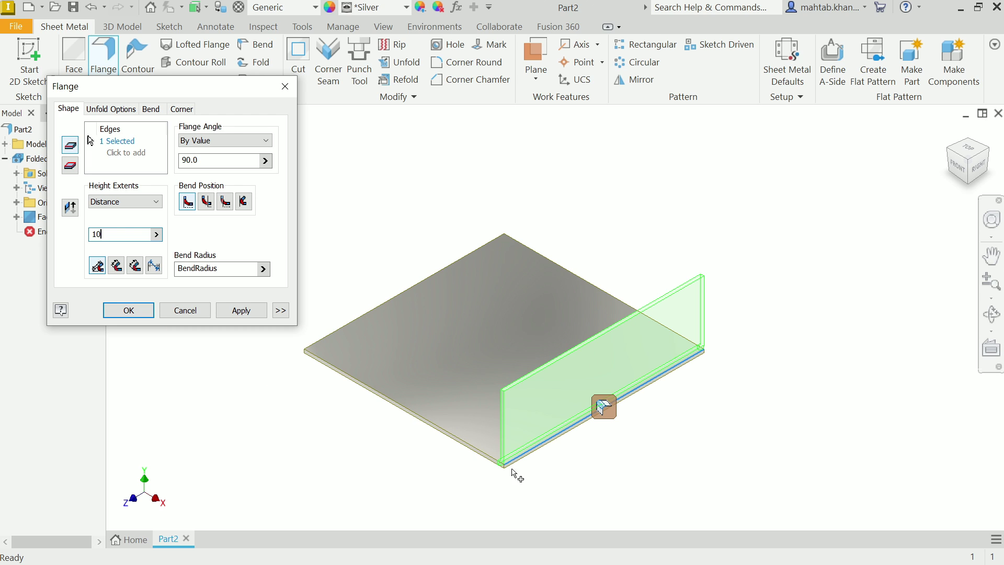
pyautogui.scroll(5, 507, 468)
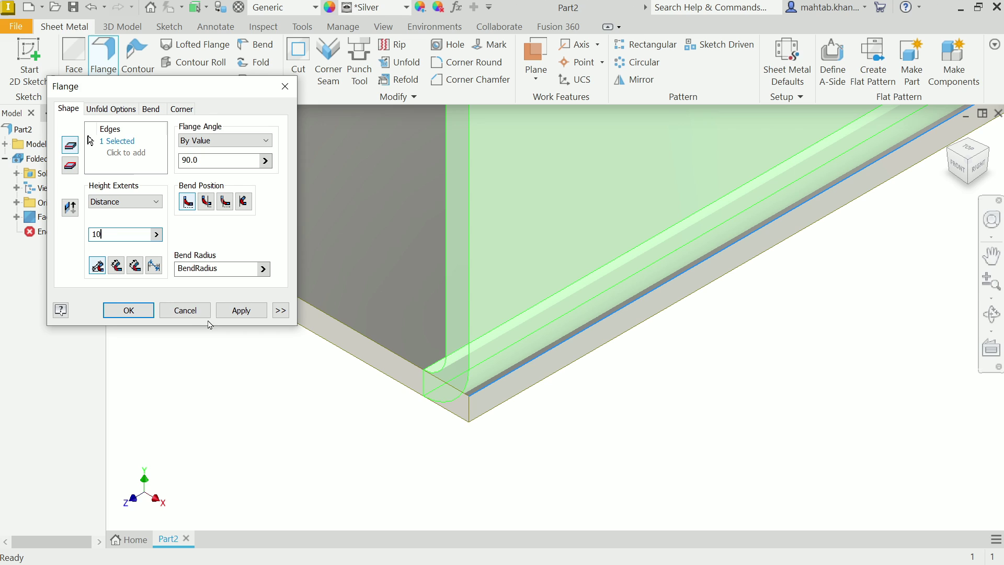
# - Set the flange's width extents type to Width, positioned by Offset
pyautogui.click(281, 311)
pyautogui.click(98, 367)
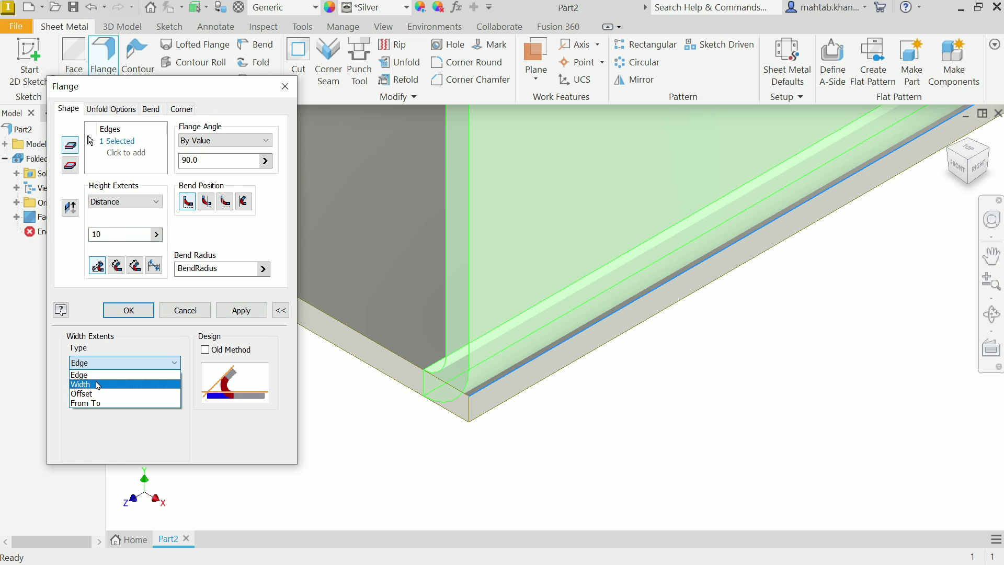
pyautogui.click(99, 385)
pyautogui.click(84, 400)
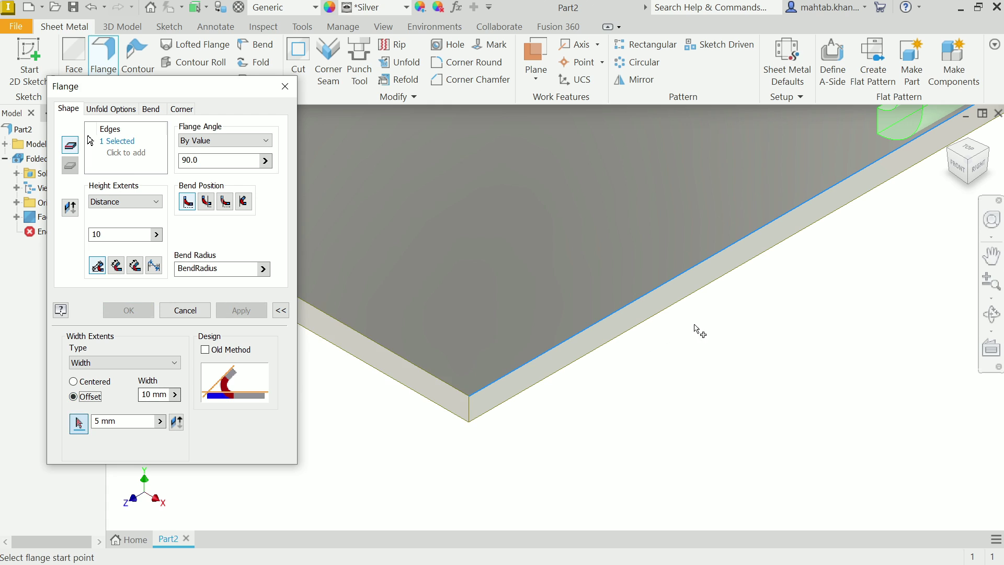
pyautogui.scroll(-3, 700, 330)
pyautogui.scroll(3, 830, 215)
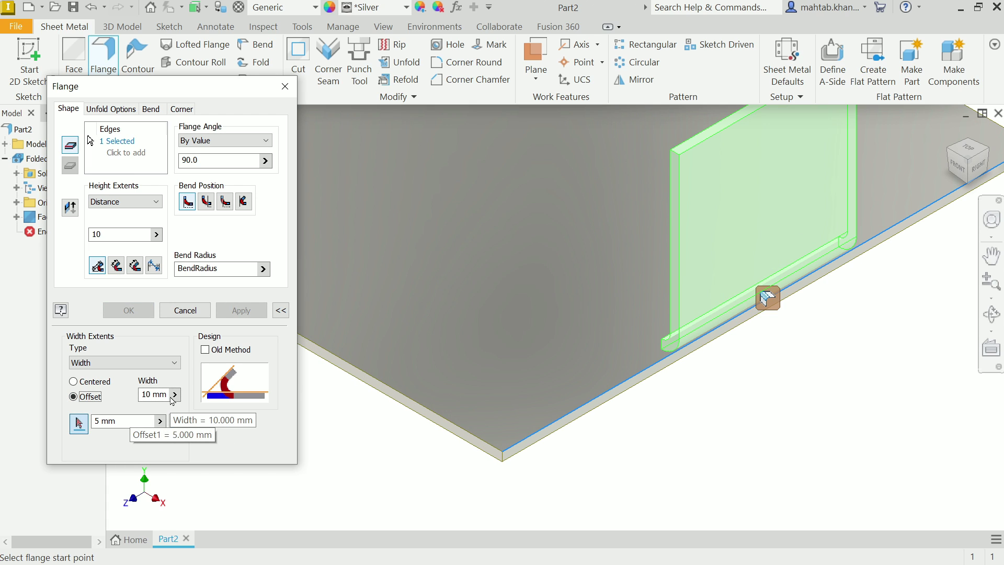
# - Give the flange width 20 and offset 3, measured from the plate's near corner
pyautogui.doubleClick(154, 395)
pyautogui.write('20')
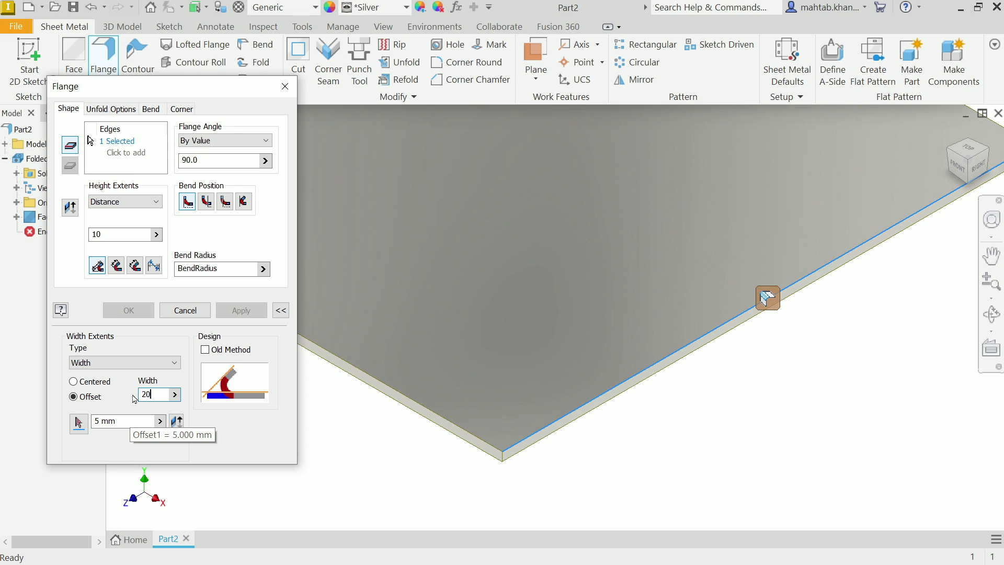
pyautogui.scroll(-2, 656, 417)
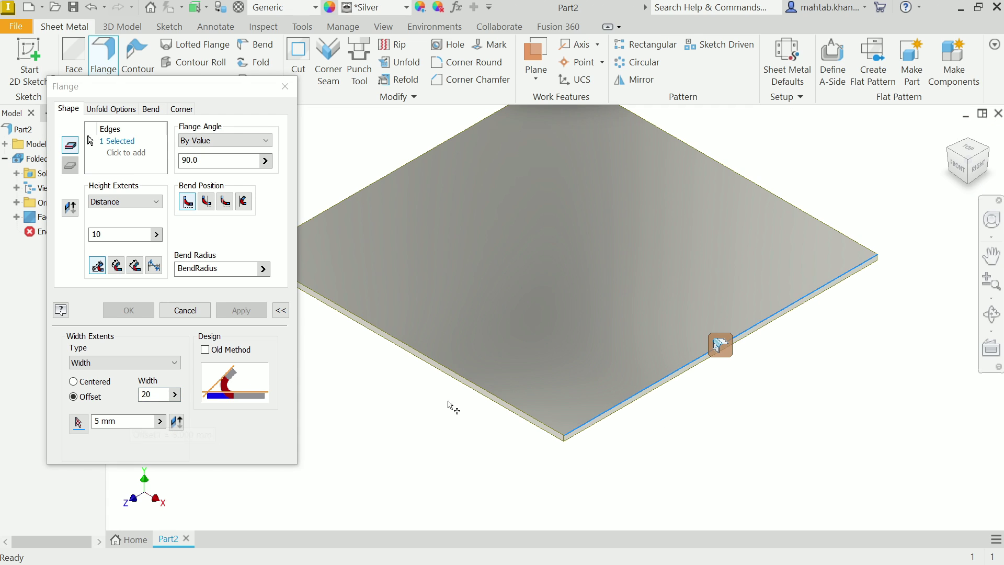
pyautogui.doubleClick(101, 421)
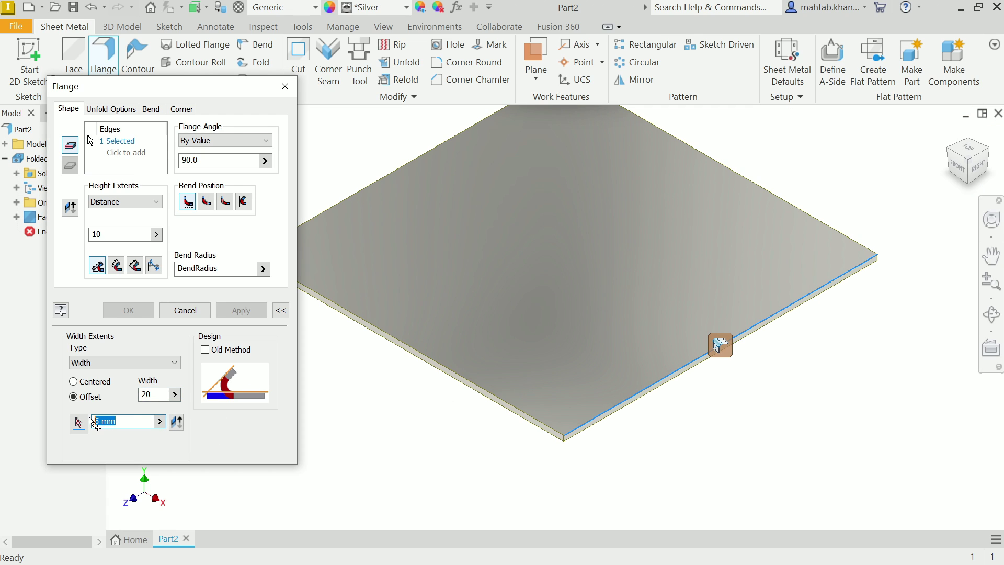
pyautogui.write('3')
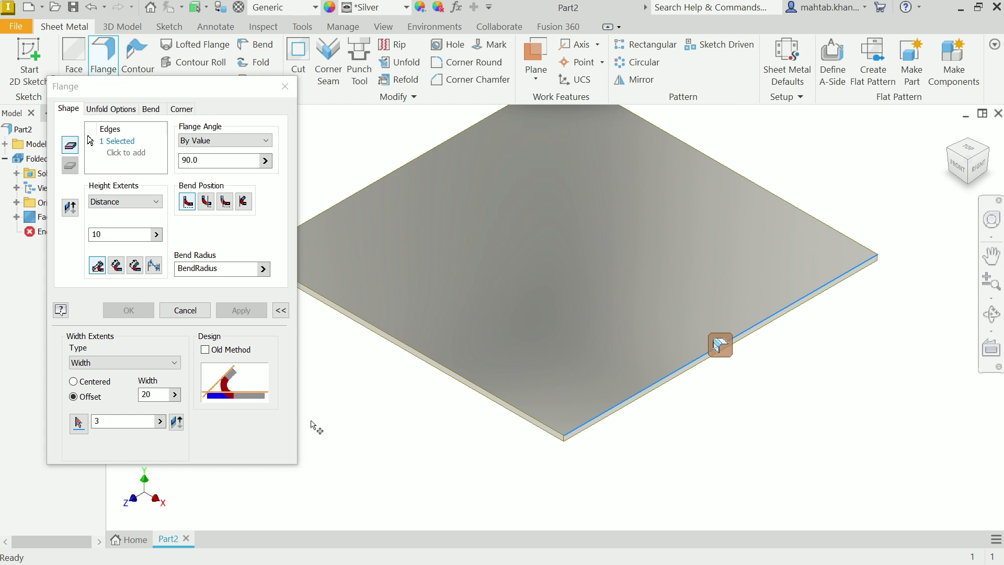
pyautogui.click(78, 423)
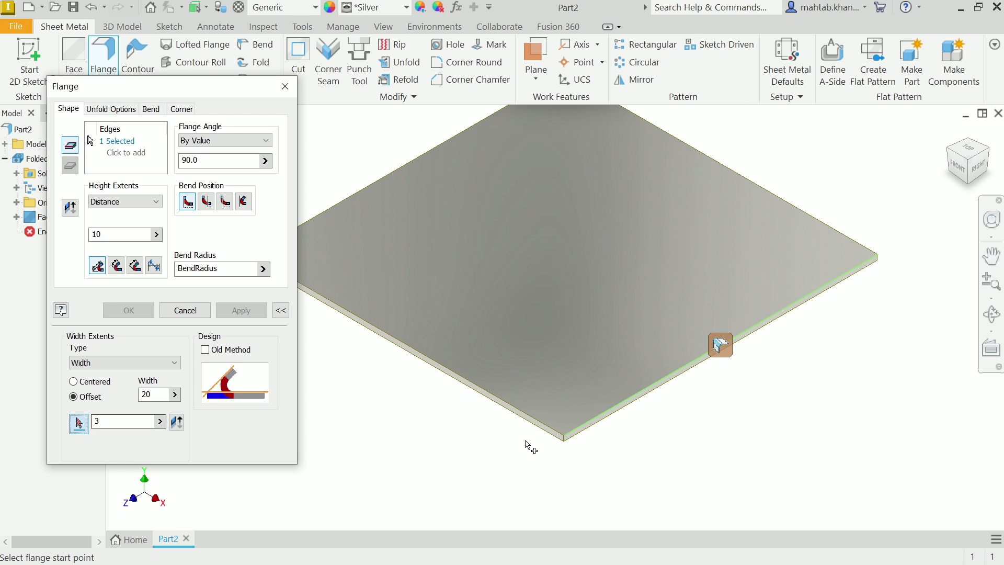
pyautogui.click(564, 437)
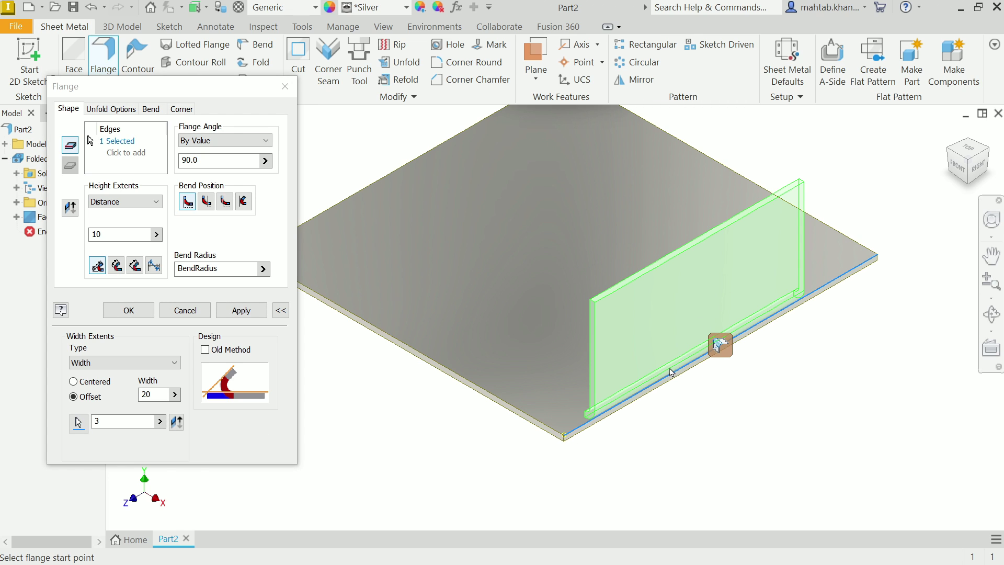
pyautogui.click(957, 168)
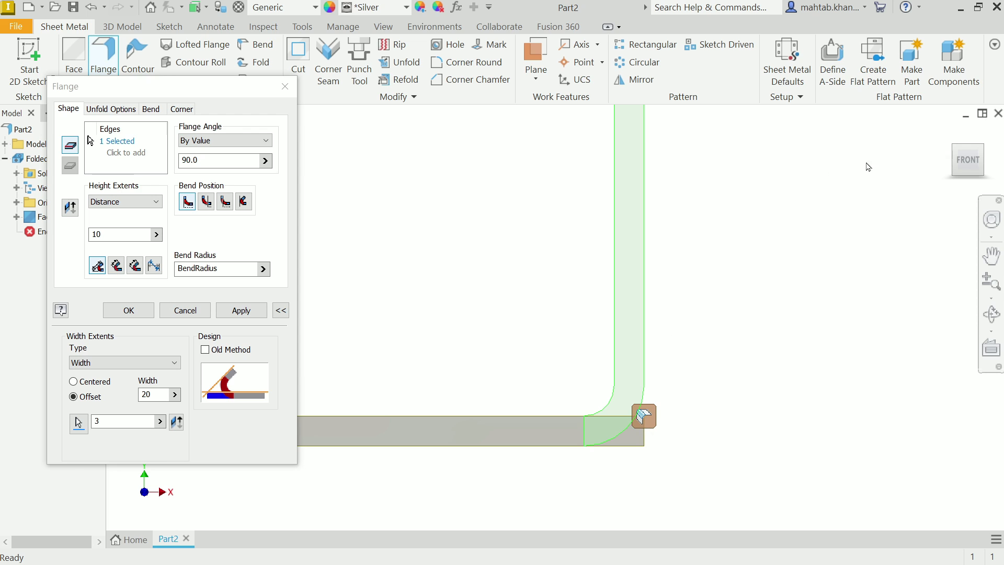
pyautogui.click(951, 133)
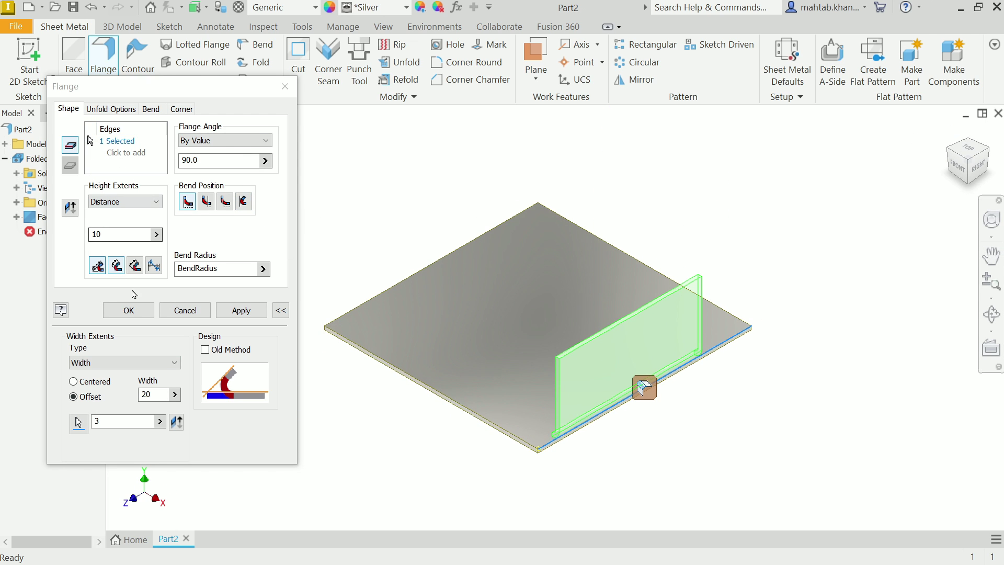
# - Create Flange1 and inspect the rectangular bend relief notches at both ends
pyautogui.click(129, 310)
pyautogui.scroll(5, 569, 440)
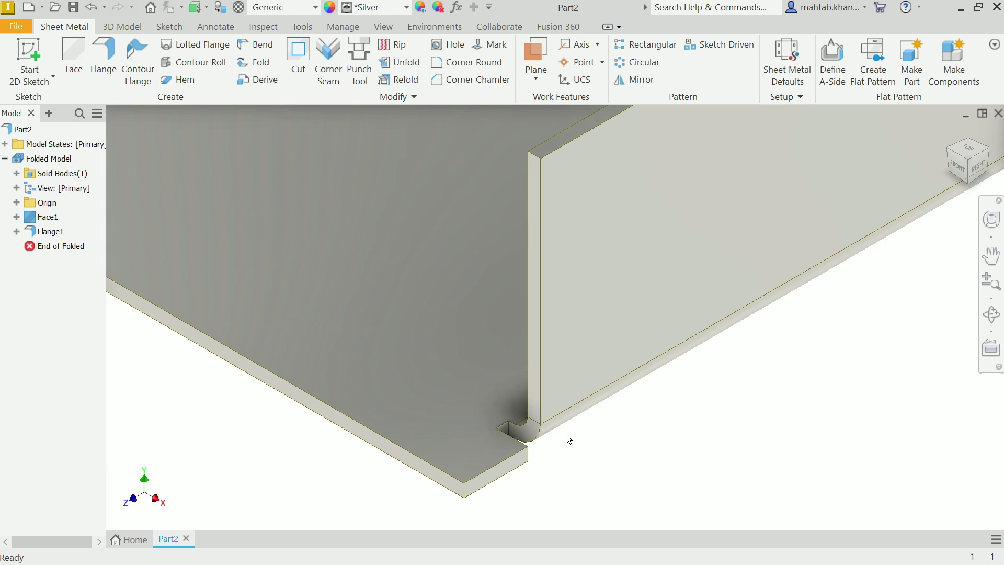
pyautogui.scroll(-2, 539, 397)
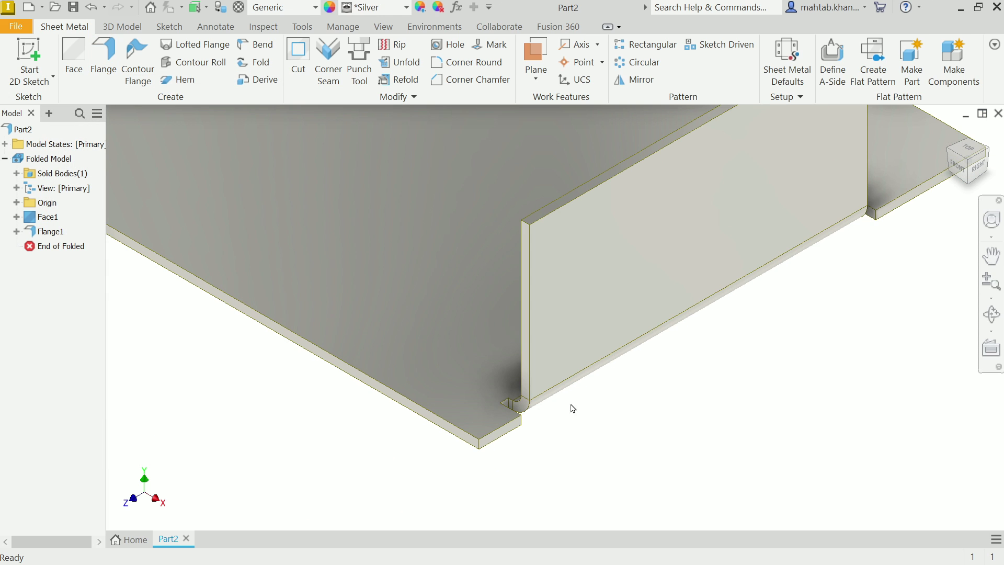
pyautogui.keyDown('shift'); pyautogui.moveTo(583, 400); pyautogui.dragTo(578, 433, button='middle'); pyautogui.keyUp('shift')
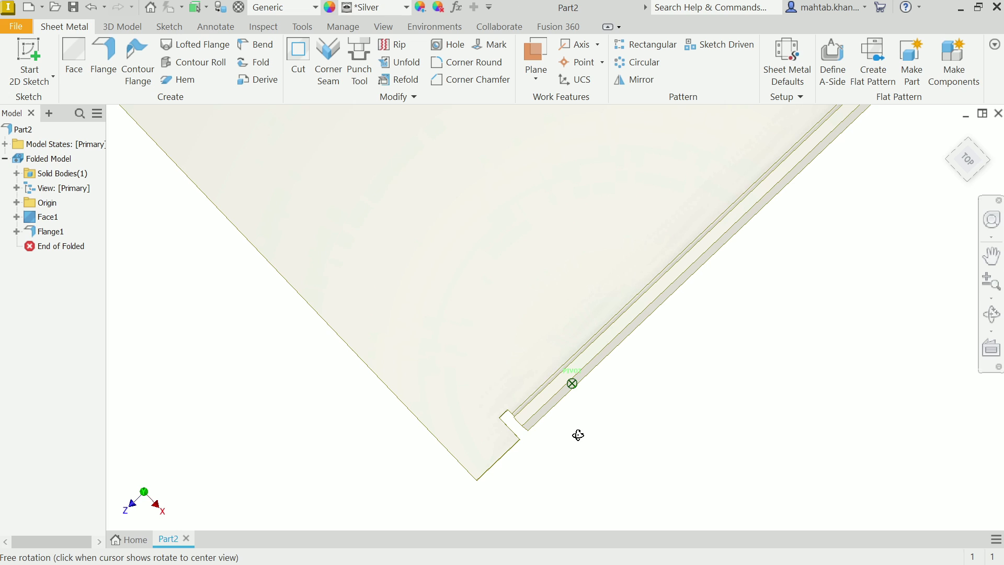
pyautogui.scroll(-5, 505, 421)
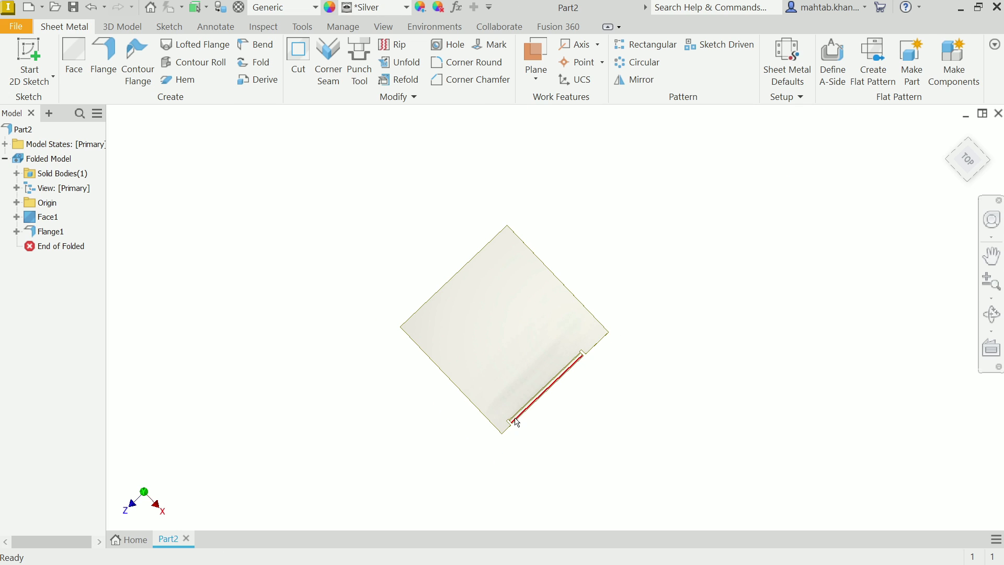
pyautogui.scroll(5, 513, 419)
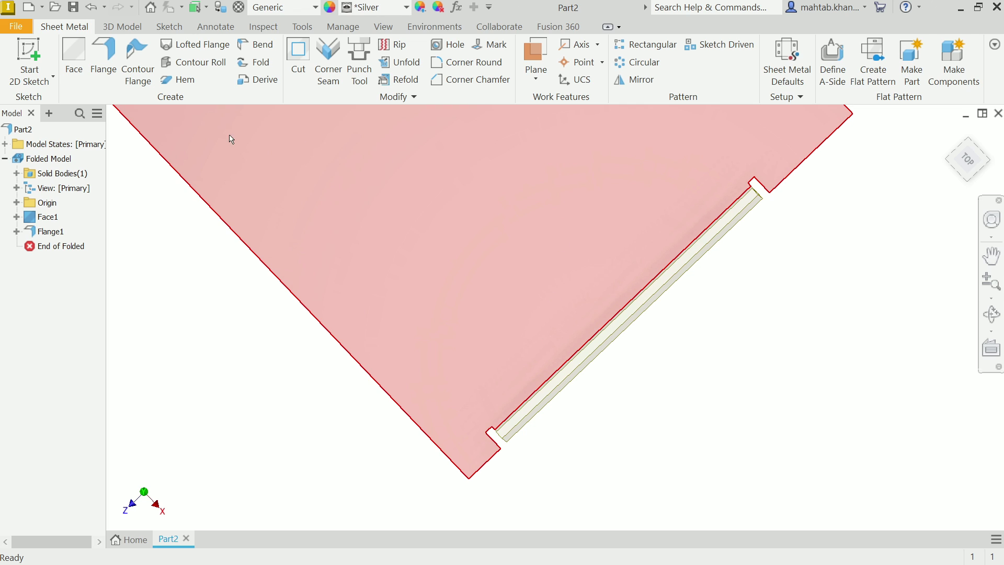
pyautogui.rightClick(47, 233)
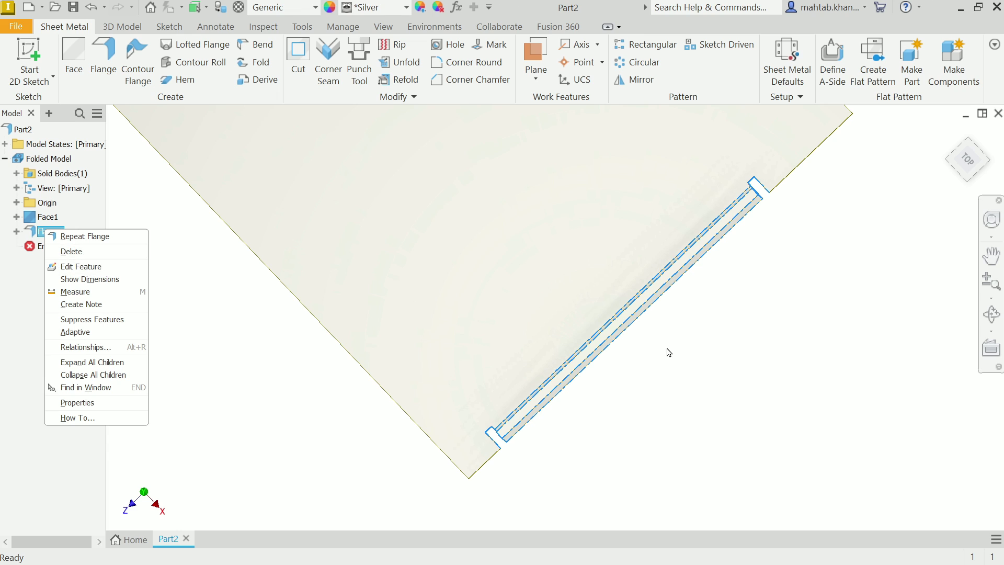
pyautogui.keyDown('shift'); pyautogui.moveTo(669, 352); pyautogui.dragTo(595, 267, button='middle'); pyautogui.keyUp('shift')
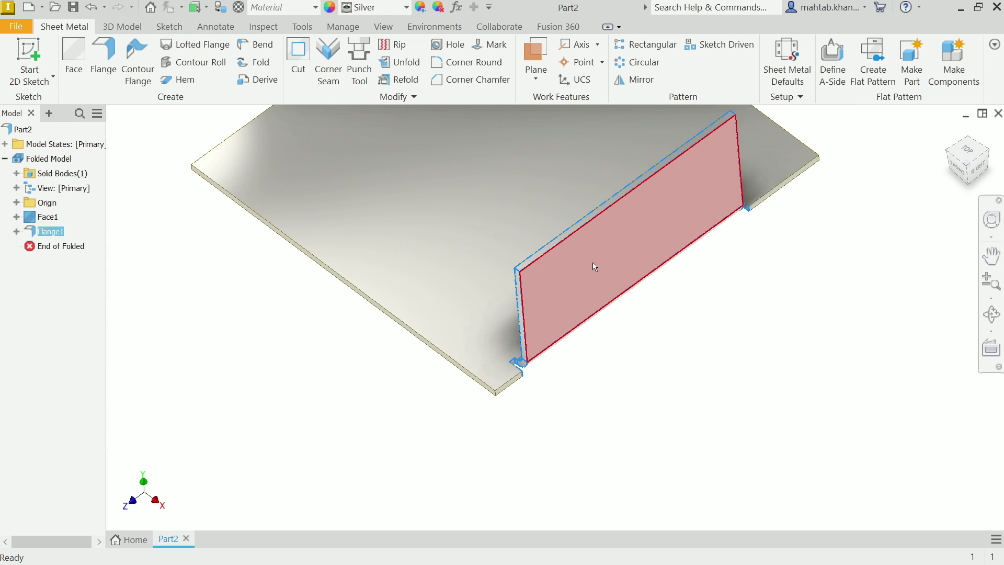
# - Reopen Flange1 and change its bend relief shape to Straight
pyautogui.click(595, 267)
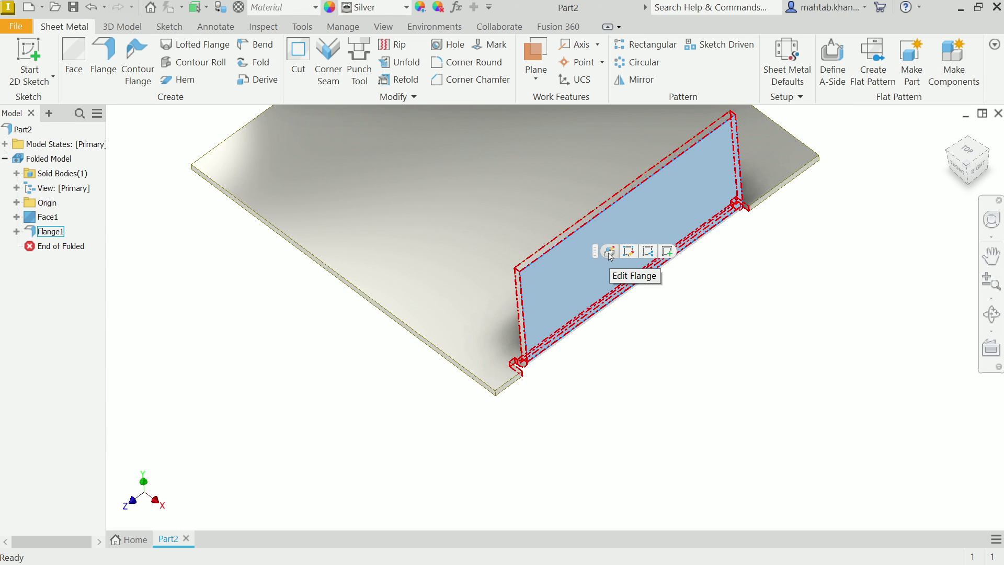
pyautogui.click(610, 252)
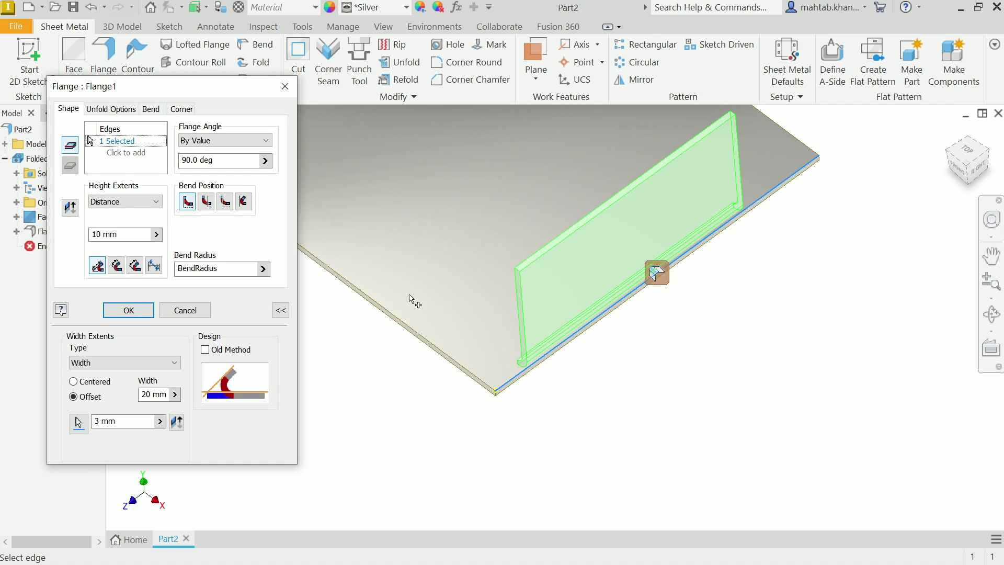
pyautogui.click(151, 109)
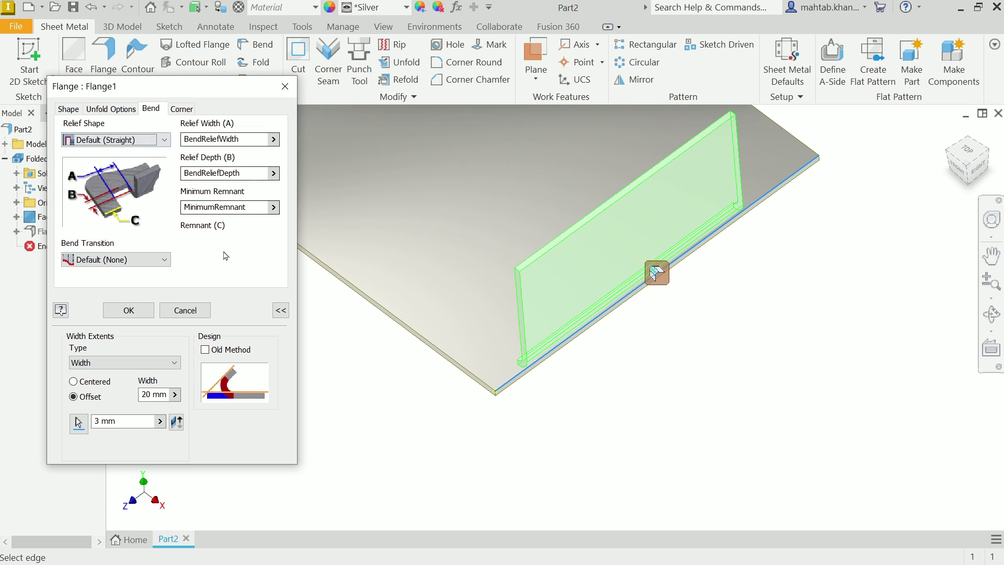
pyautogui.click(164, 140)
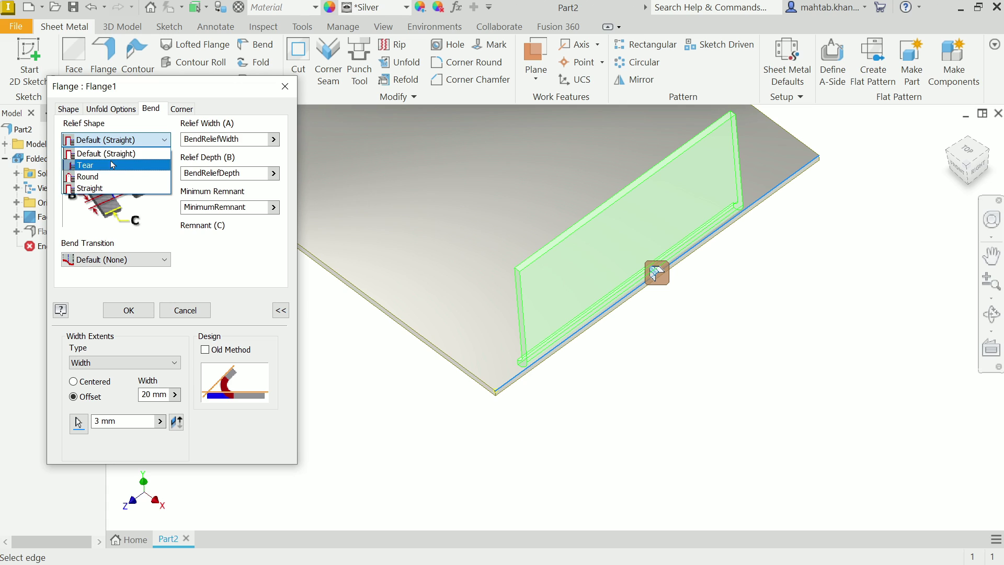
pyautogui.click(89, 188)
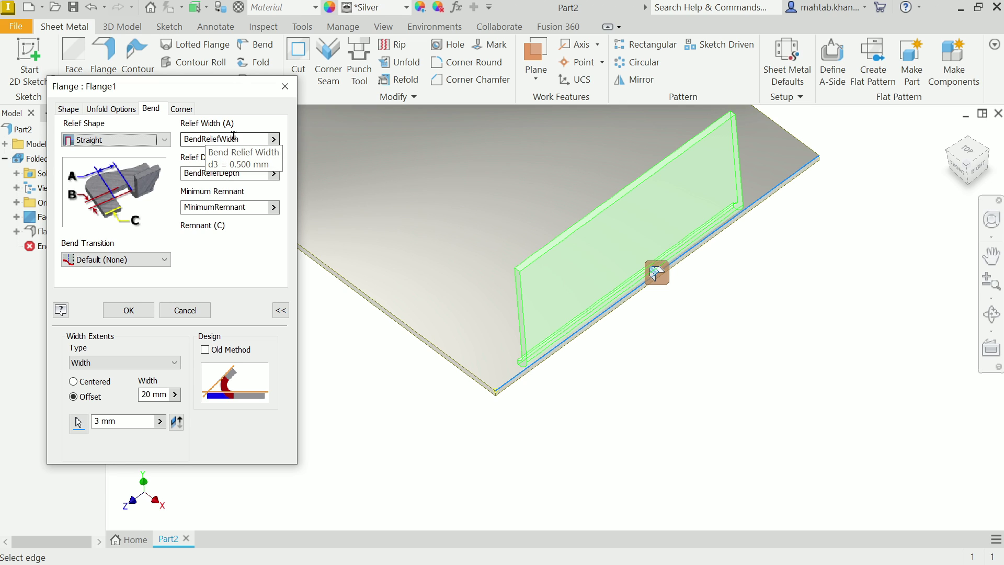
# - Set the relief width to 2 mm and the relief depth to 1 mm
pyautogui.moveTo(246, 138); pyautogui.dragTo(172, 137)
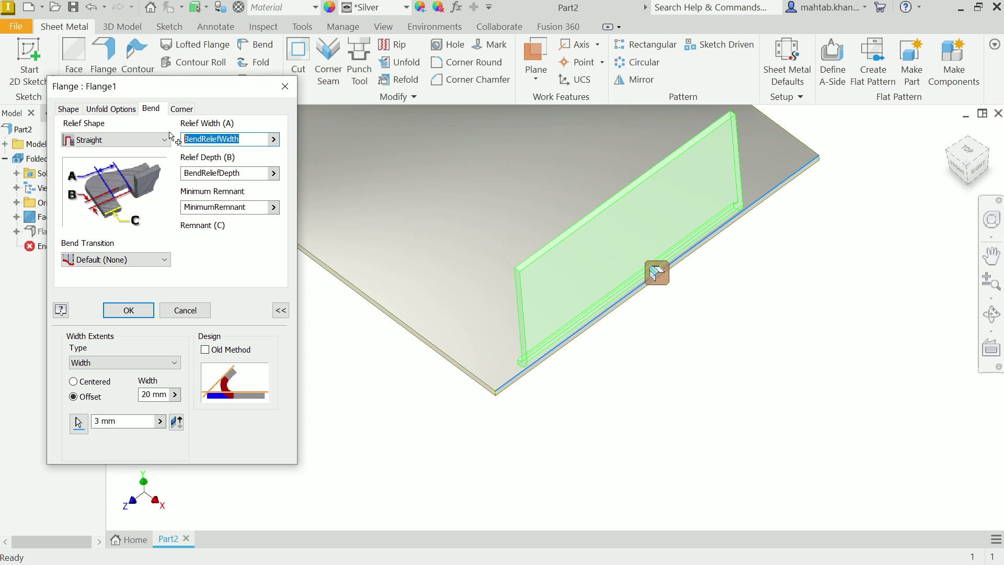
pyautogui.click(273, 141)
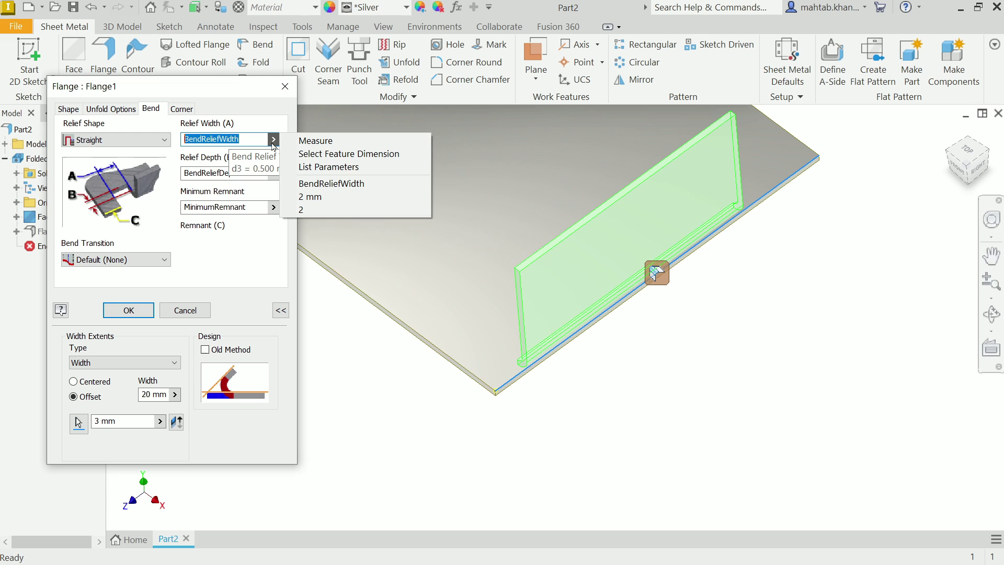
pyautogui.click(327, 168)
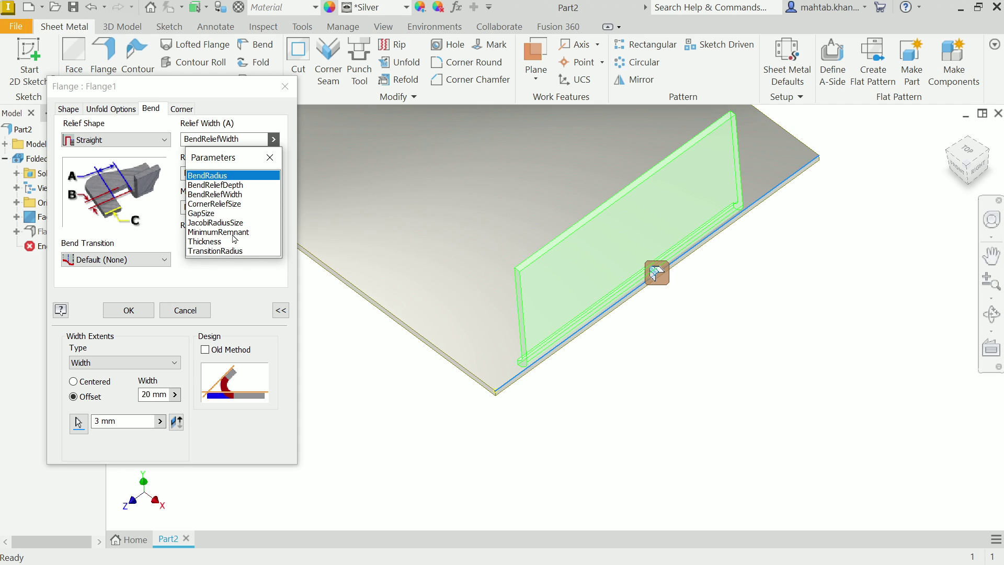
pyautogui.click(269, 157)
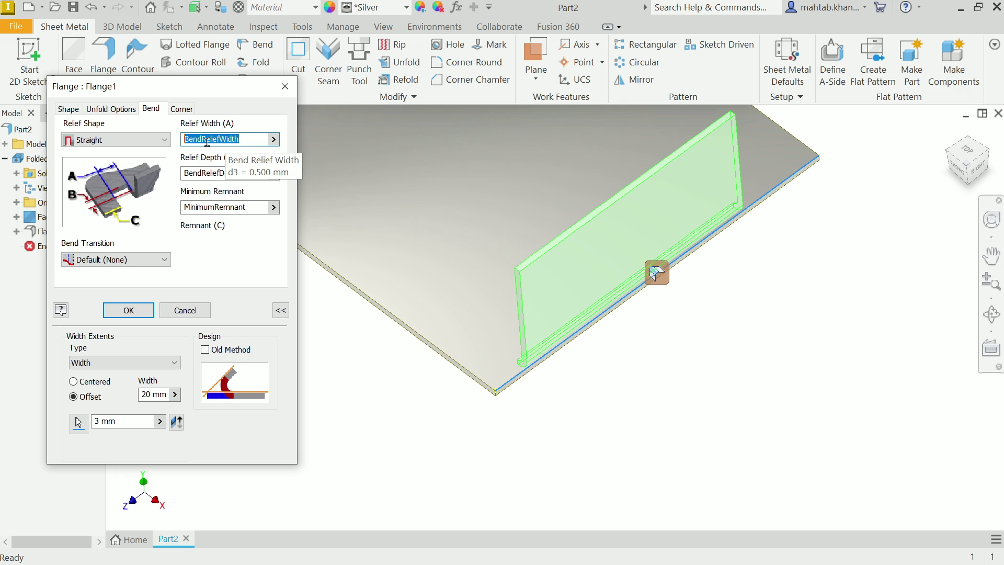
pyautogui.write('2')
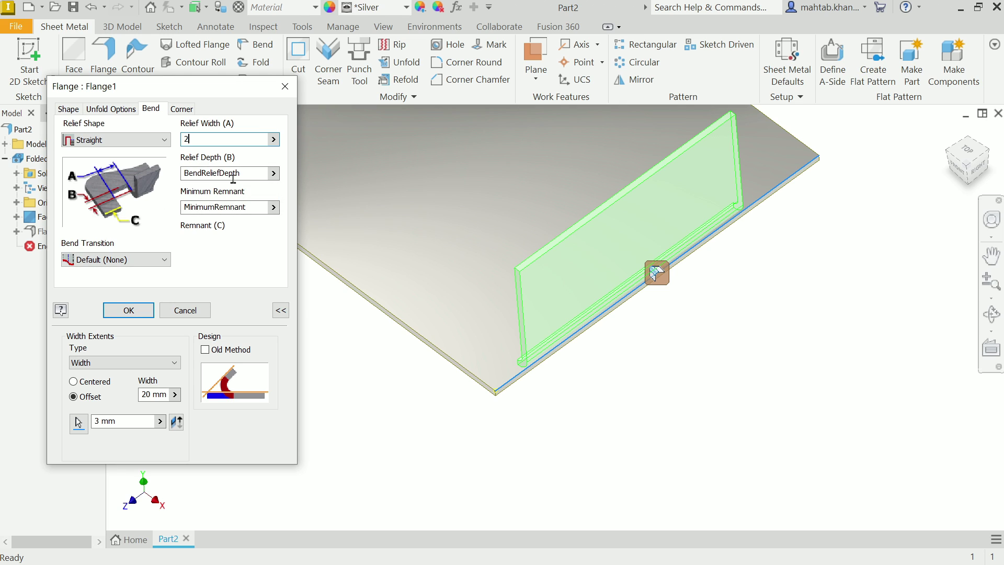
pyautogui.doubleClick(234, 177)
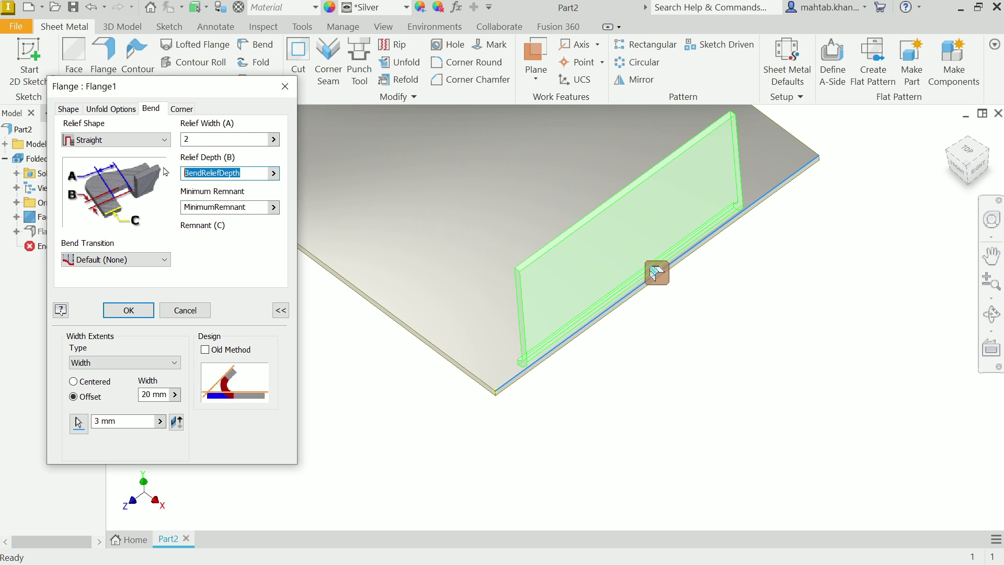
pyautogui.write('1')
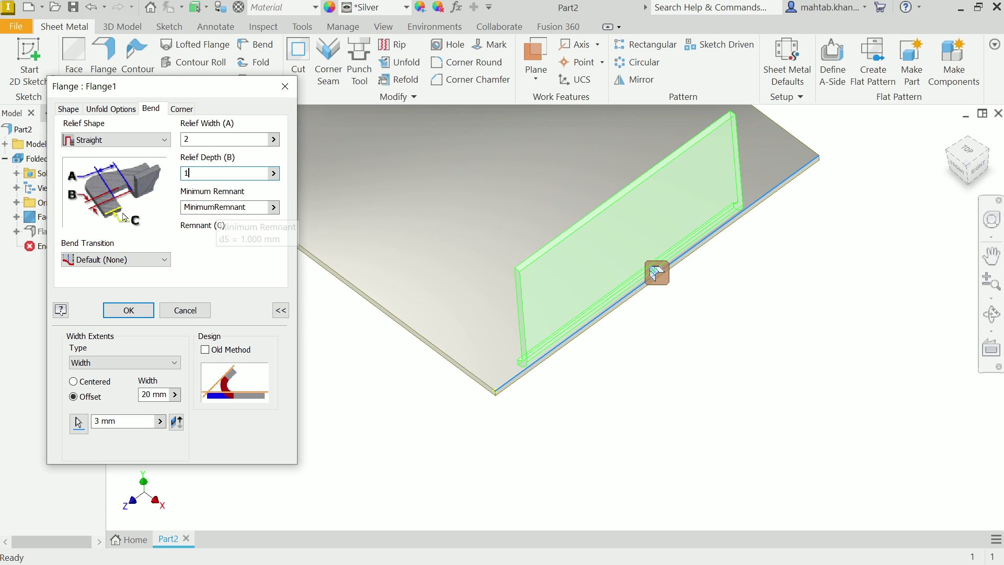
# - Set the minimum remnant to 1 mm and apply the flange edit
pyautogui.click(256, 208)
pyautogui.moveTo(256, 208); pyautogui.dragTo(166, 209)
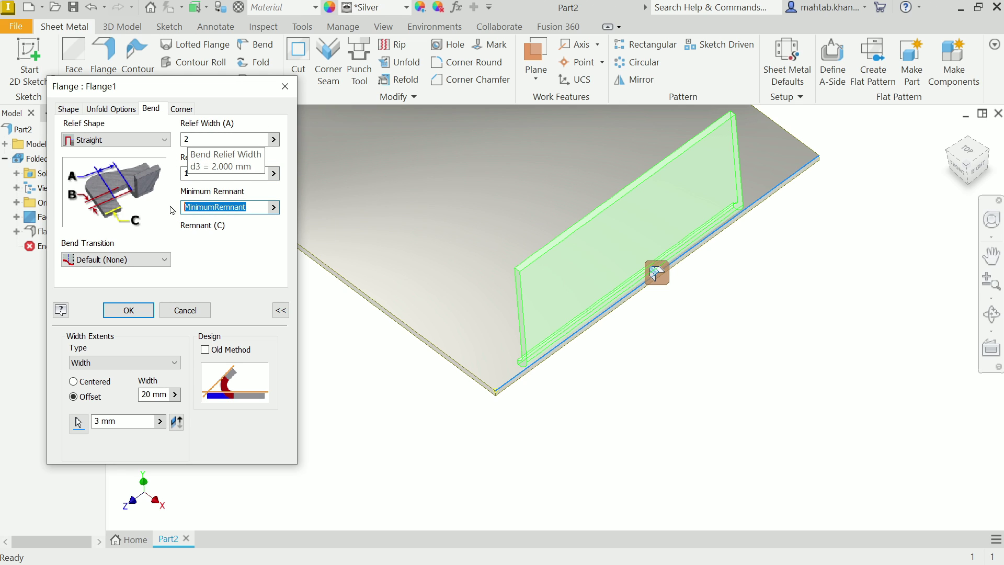
pyautogui.write('1')
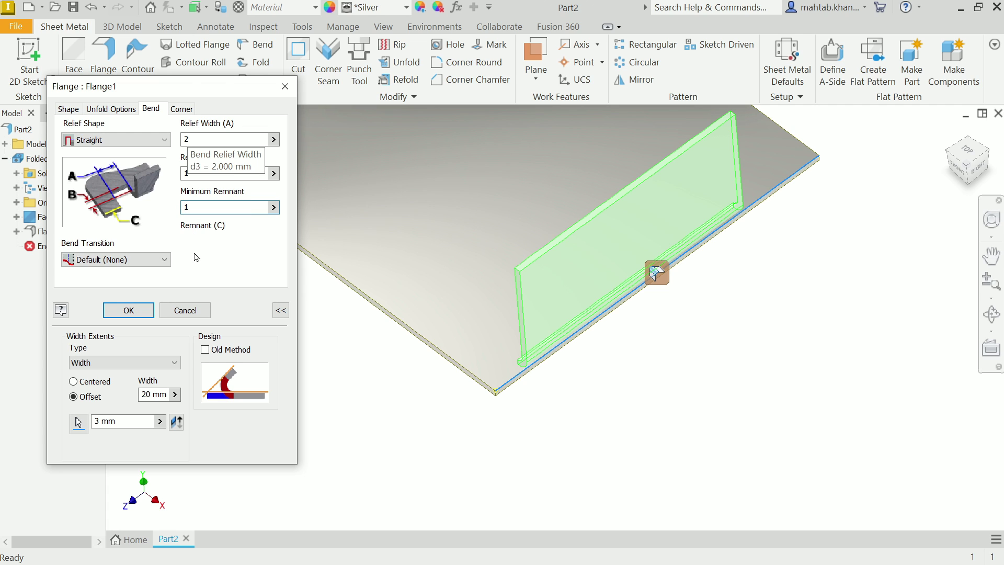
pyautogui.click(135, 312)
pyautogui.scroll(-5, 510, 381)
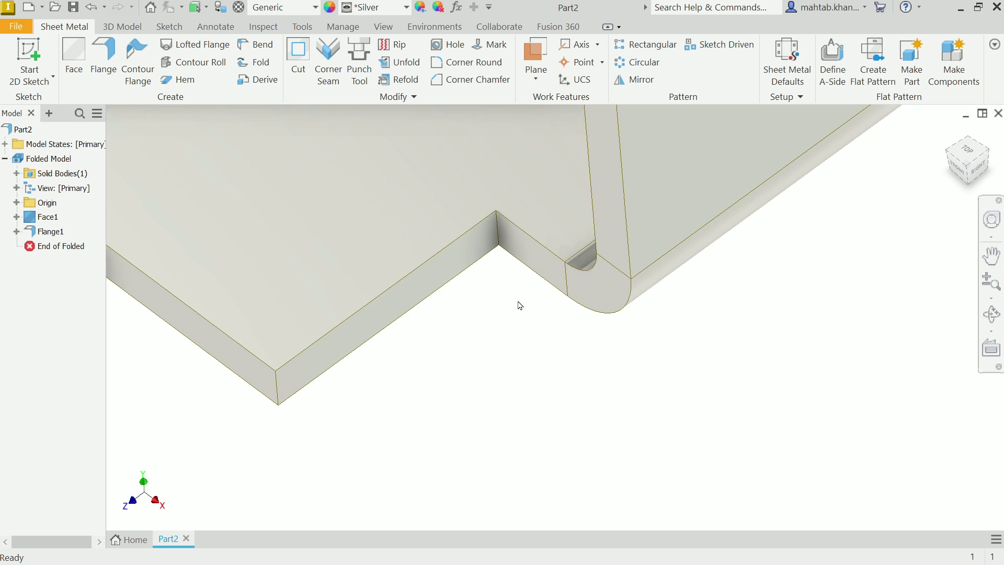
pyautogui.scroll(6, 520, 303)
pyautogui.scroll(-5, 520, 306)
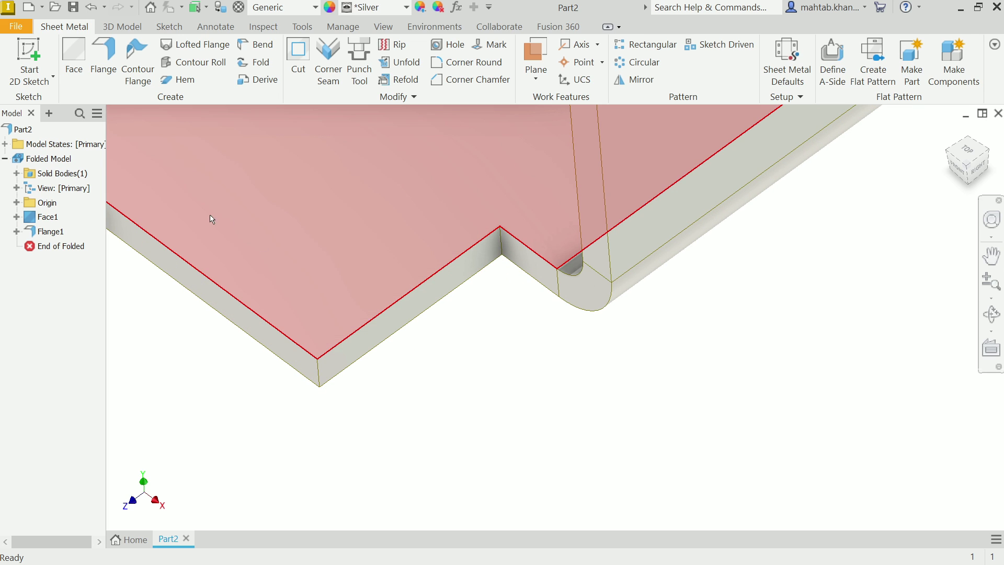
# - Reopen Flange1 and lower its minimum remnant to 0.9 mm
pyautogui.click(643, 178)
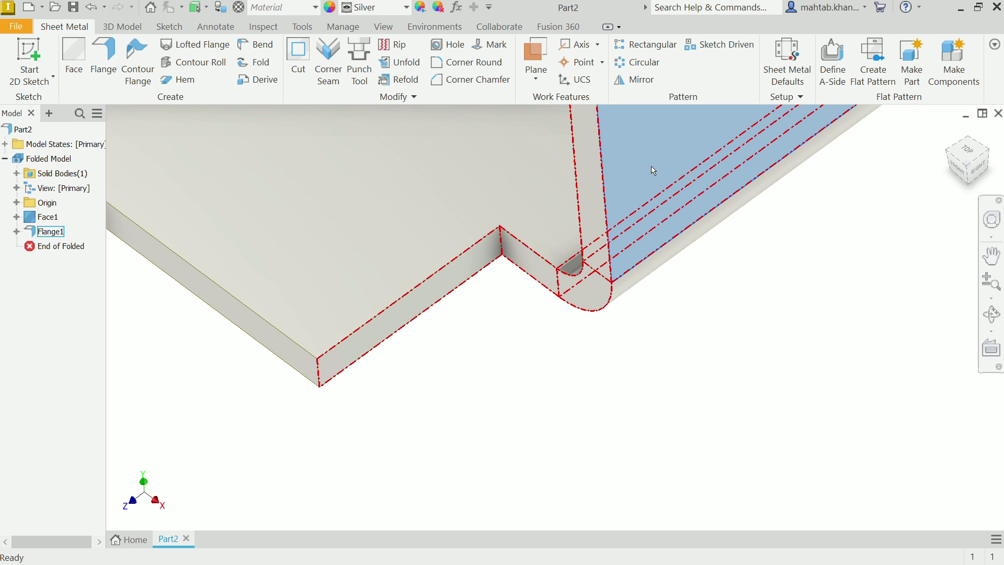
pyautogui.doubleClick(654, 171)
pyautogui.click(151, 109)
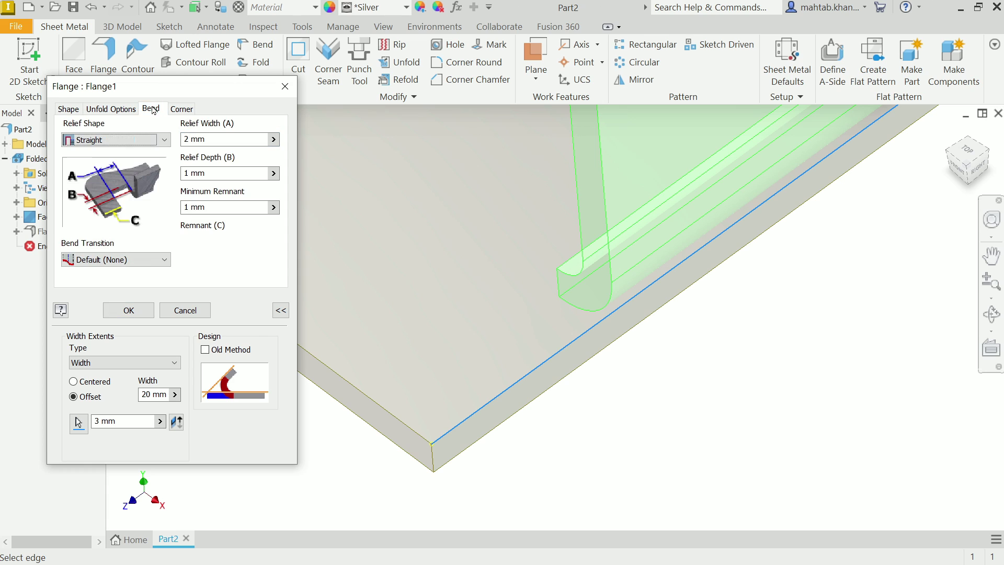
pyautogui.click(225, 208)
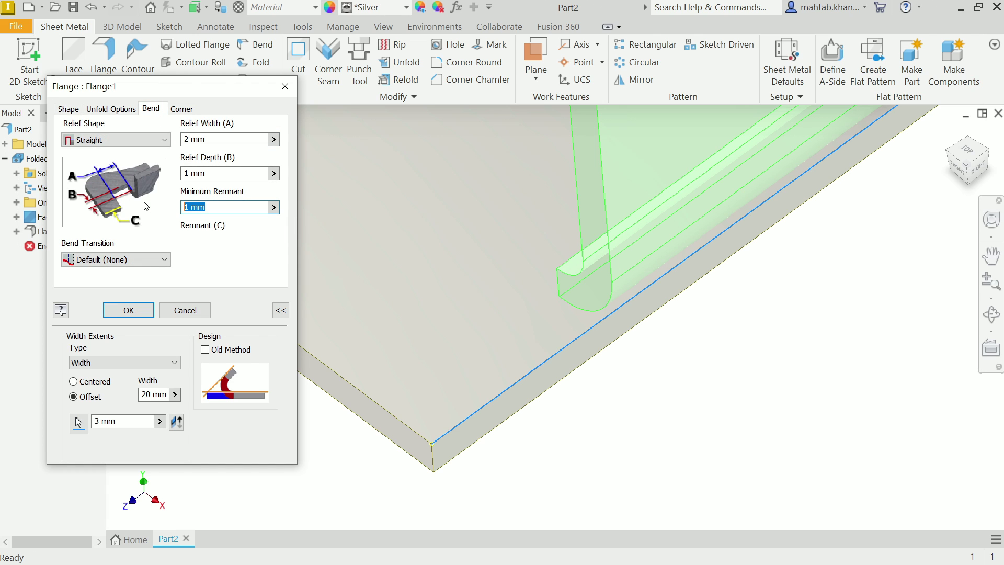
pyautogui.write('0.9')
pyautogui.click(133, 314)
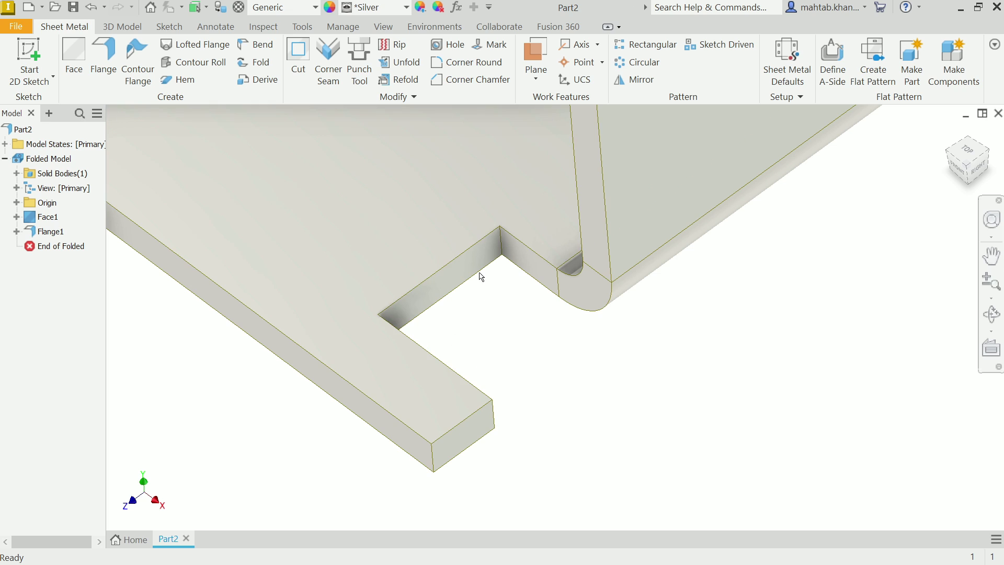
pyautogui.rightClick(493, 331)
pyautogui.click(460, 318)
pyautogui.click(426, 283)
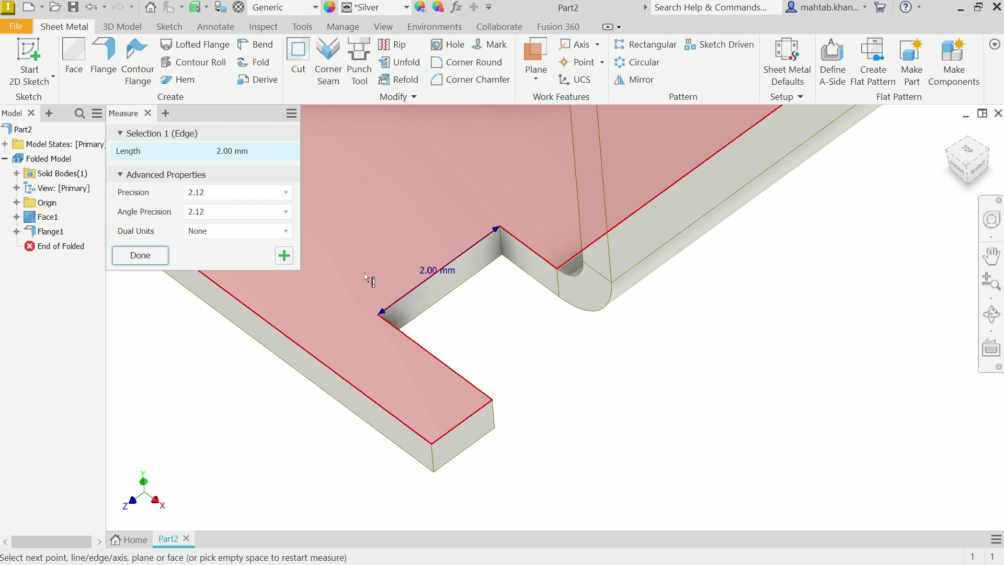
pyautogui.click(284, 255)
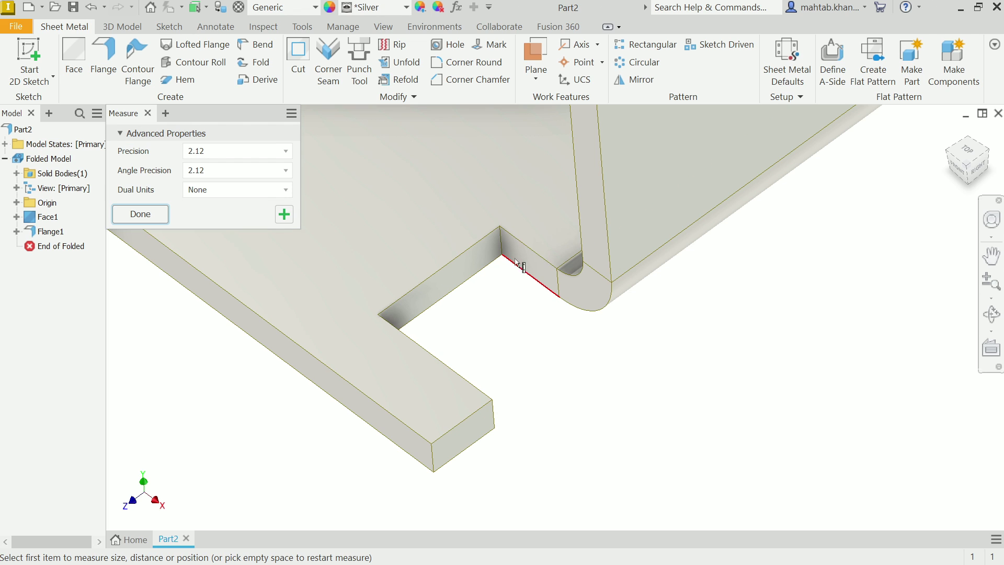
pyautogui.click(544, 260)
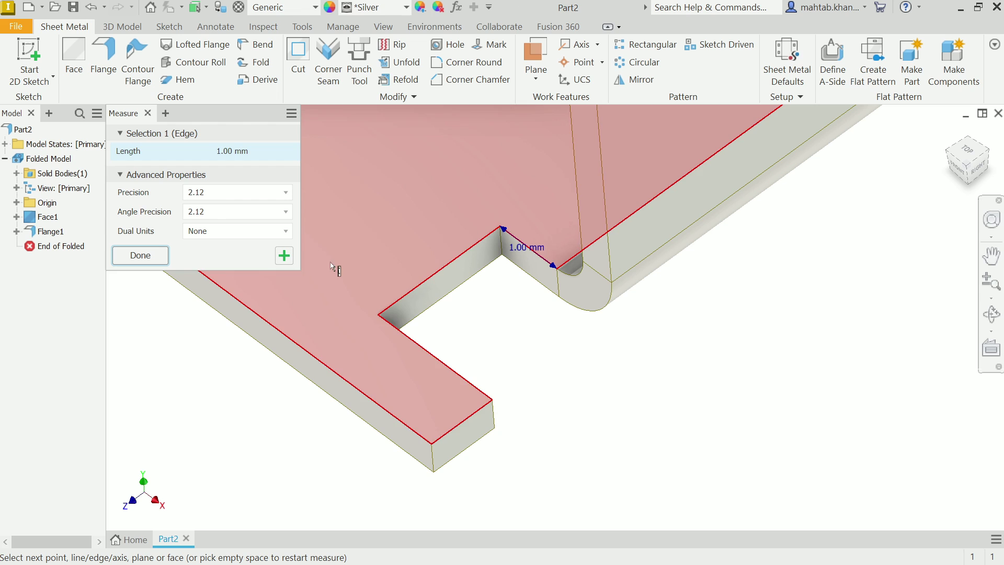
pyautogui.click(284, 256)
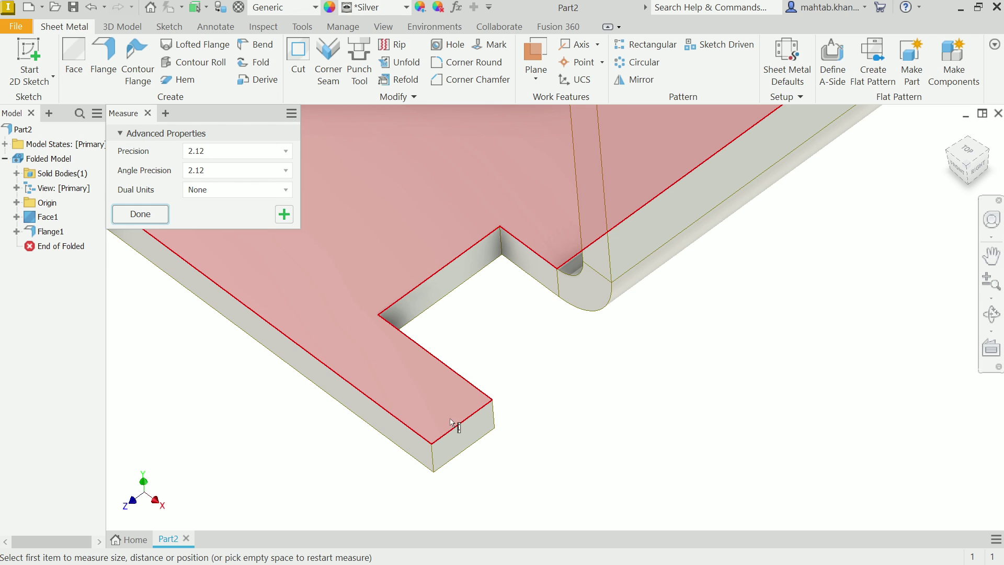
pyautogui.click(453, 435)
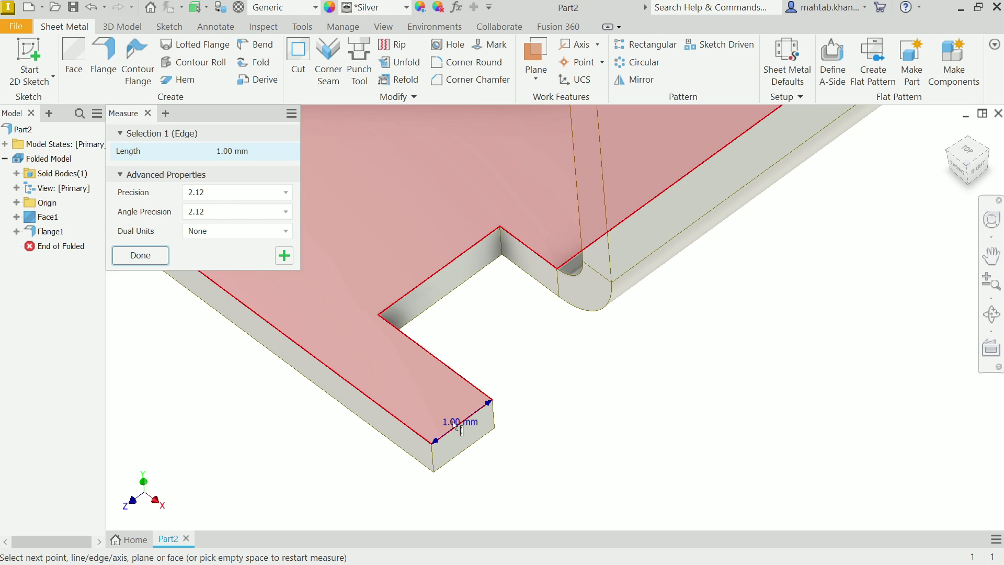
pyautogui.click(144, 258)
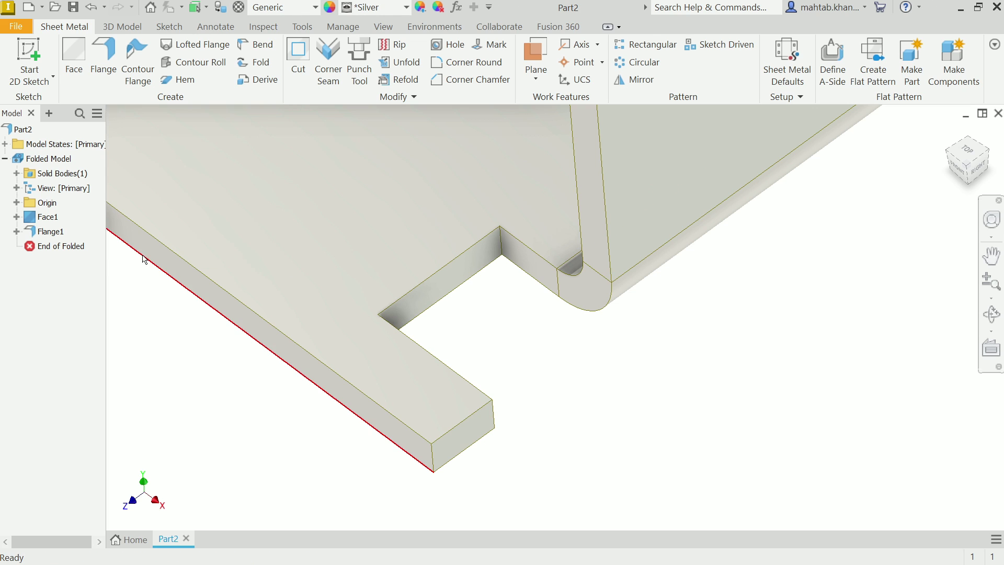
# - Edit Flange1 and restore its minimum remnant to 1 mm
pyautogui.rightClick(51, 239)
pyautogui.click(77, 271)
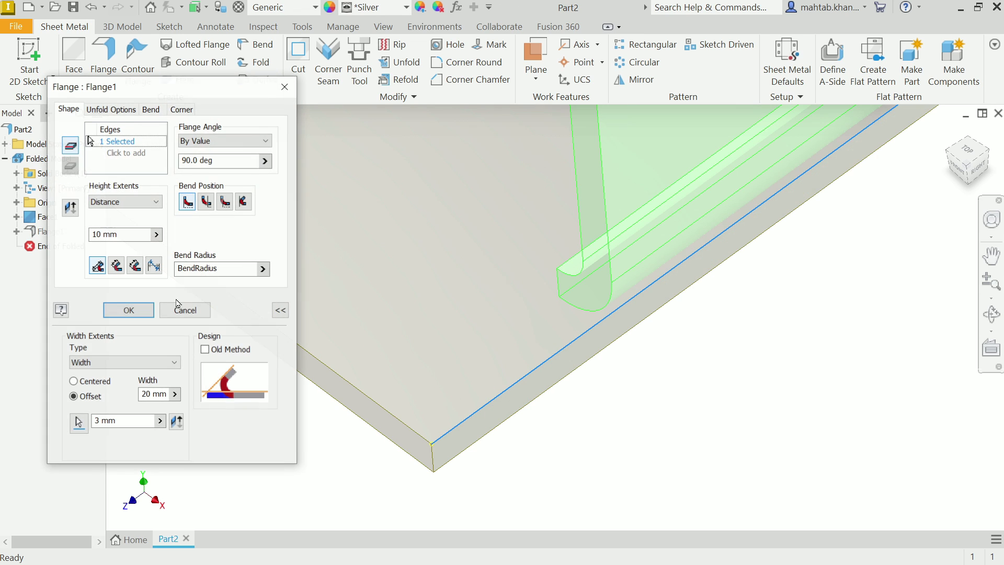
pyautogui.click(150, 109)
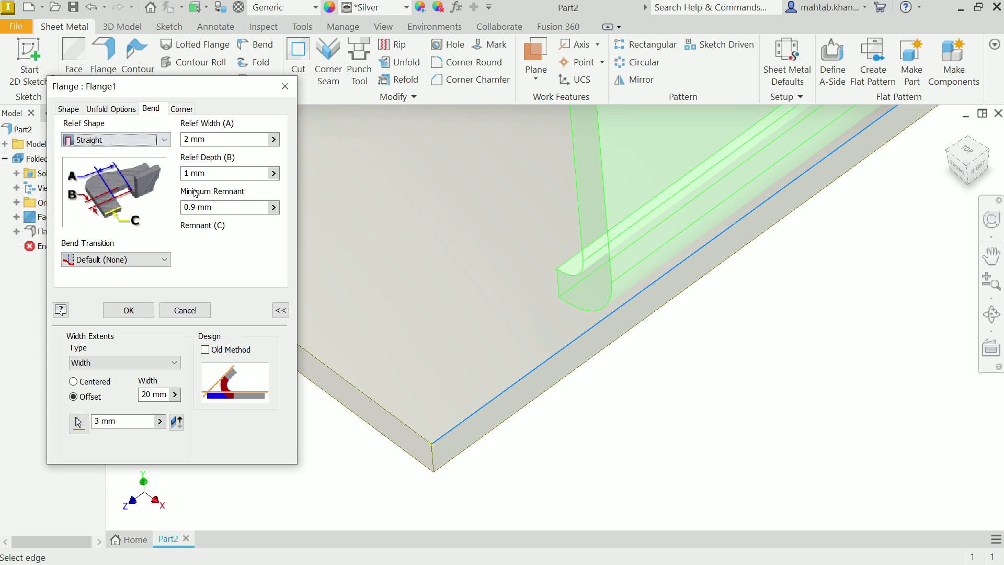
pyautogui.press('Tab')
pyautogui.press('Tab')
pyautogui.press('Tab')
pyautogui.press('Tab')
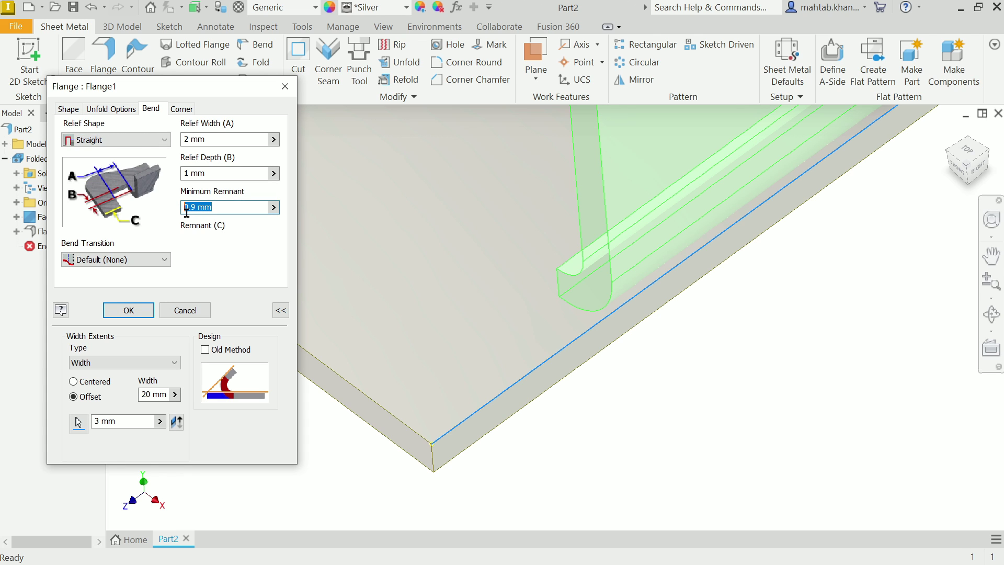
pyautogui.write('1')
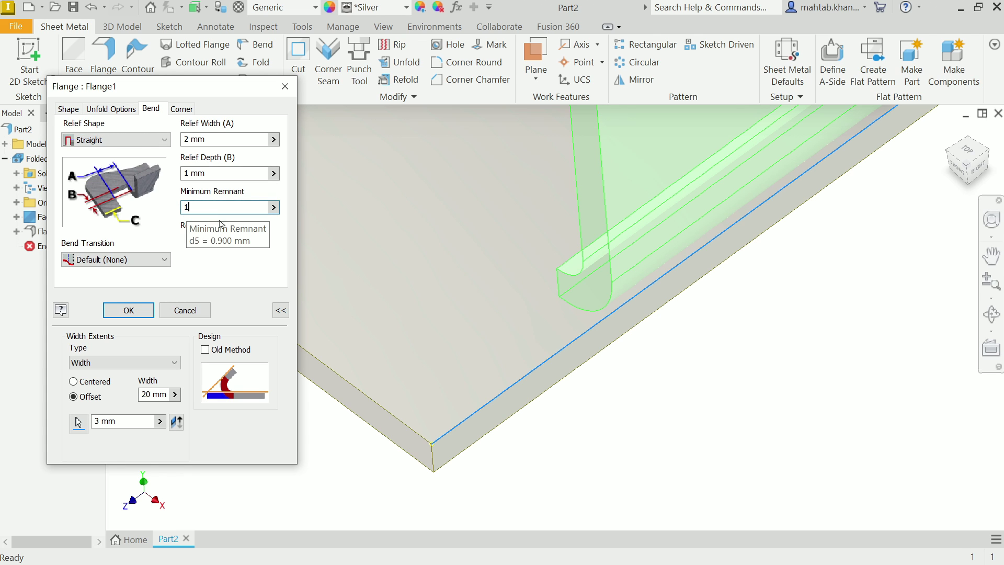
pyautogui.click(129, 311)
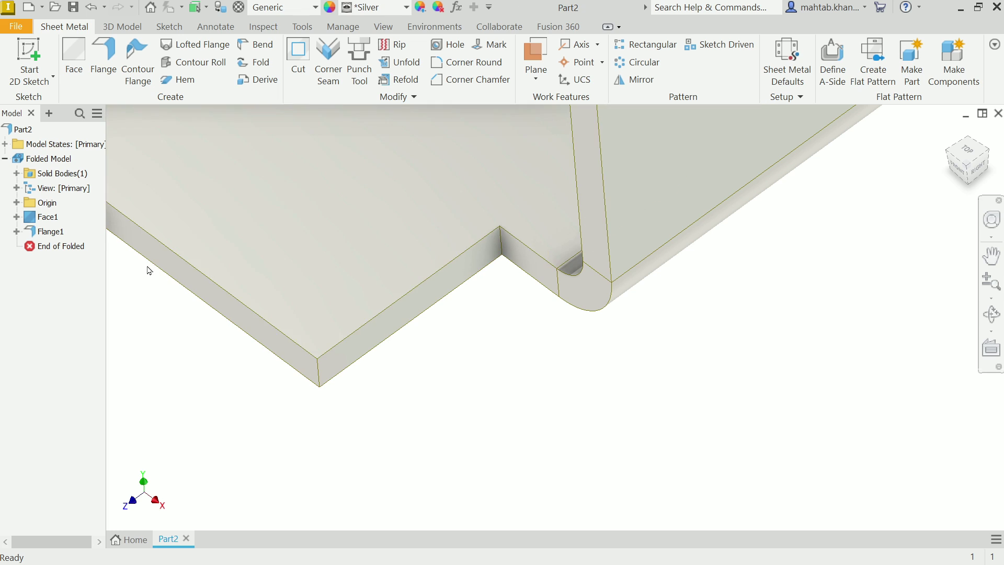
# - Reopen Flange1 and switch its bend relief shape to Round
pyautogui.click(643, 176)
pyautogui.click(658, 165)
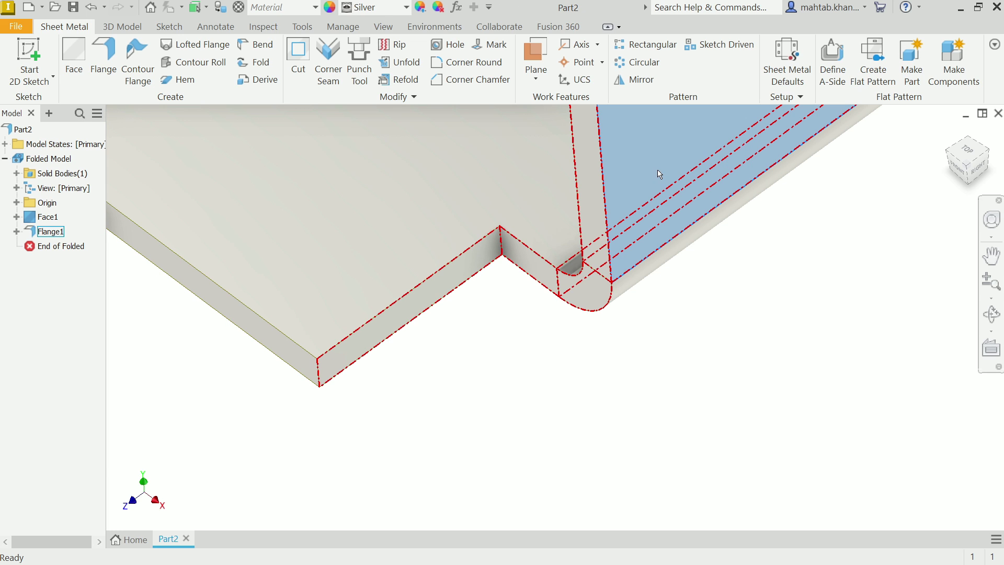
pyautogui.click(151, 110)
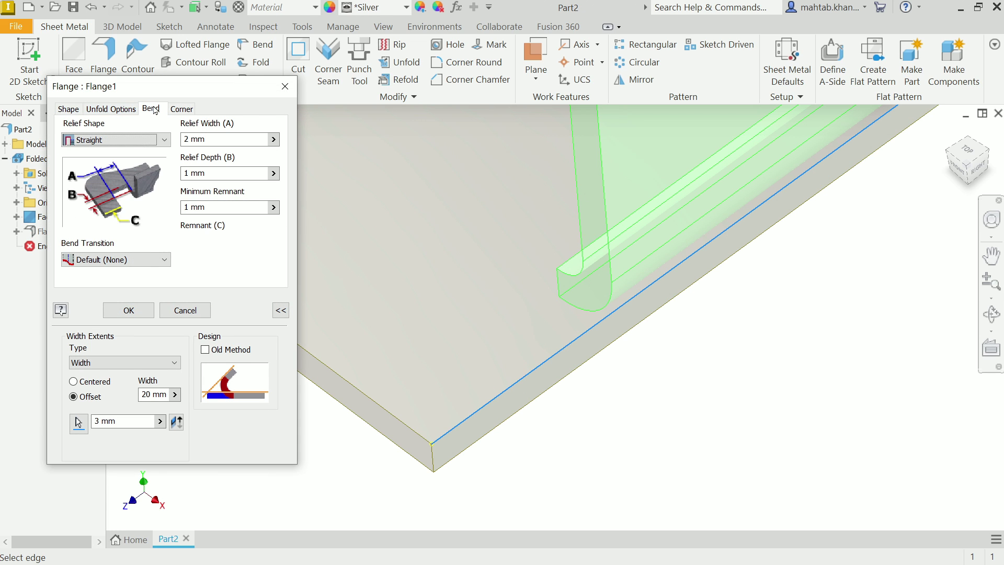
pyautogui.click(168, 141)
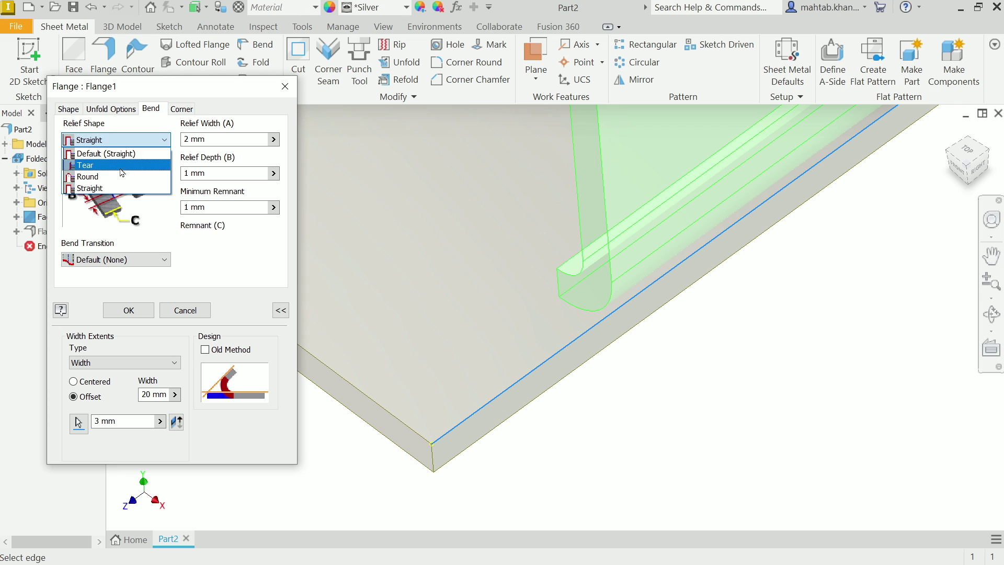
pyautogui.click(96, 178)
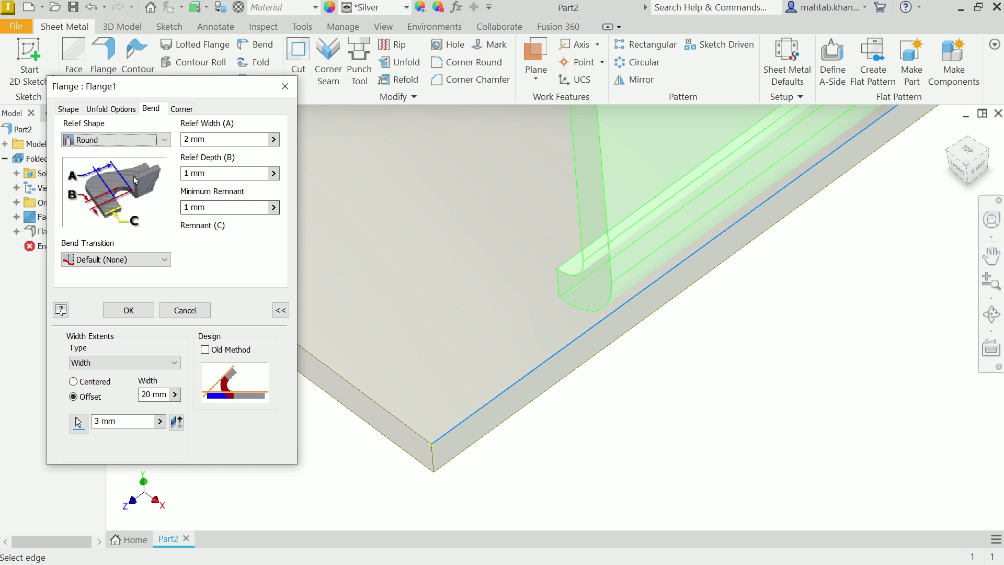
pyautogui.click(169, 140)
pyautogui.click(168, 140)
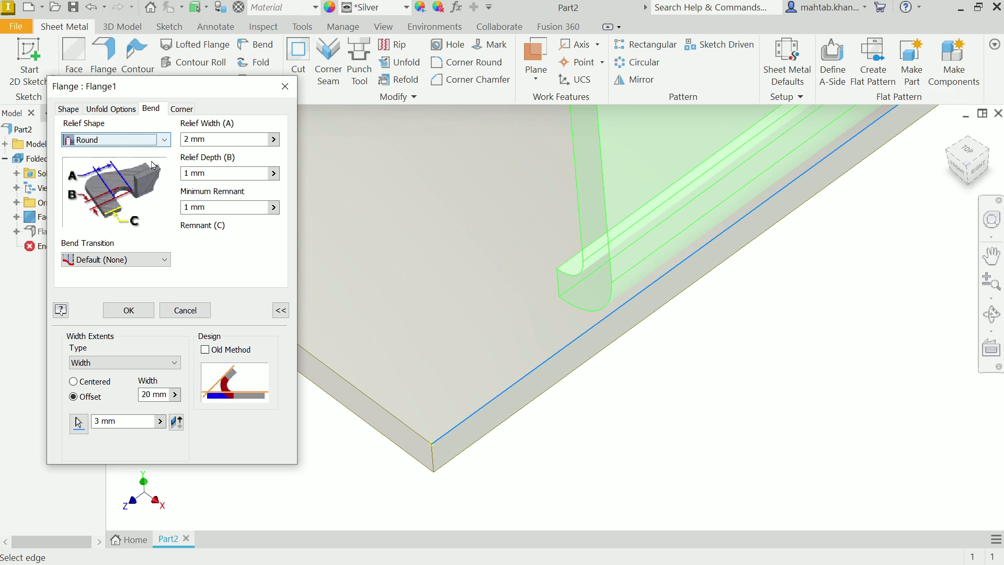
# - Lower the minimum remnant to 0.9 mm and apply the round relief
pyautogui.click(210, 138)
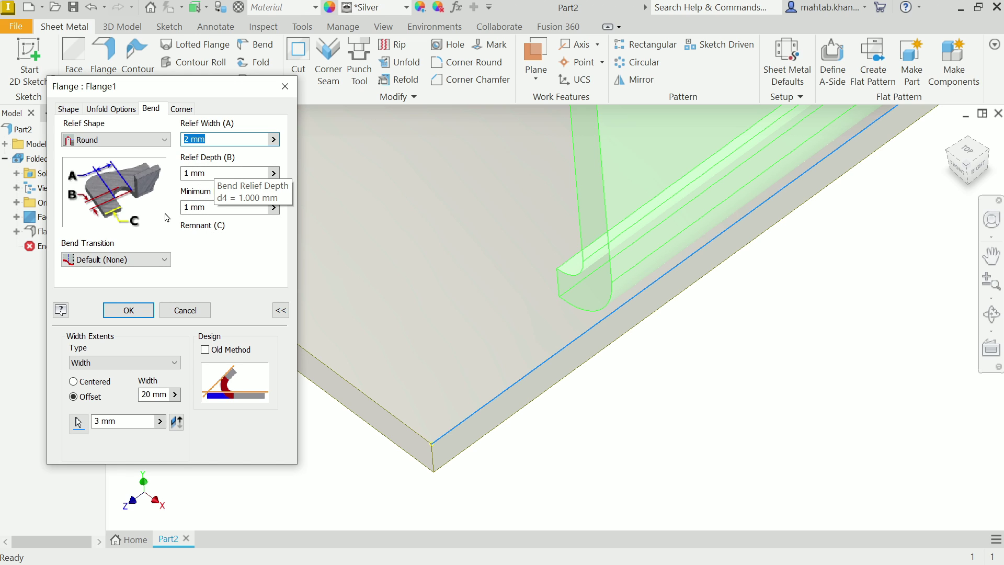
pyautogui.click(183, 207)
pyautogui.write('0.9')
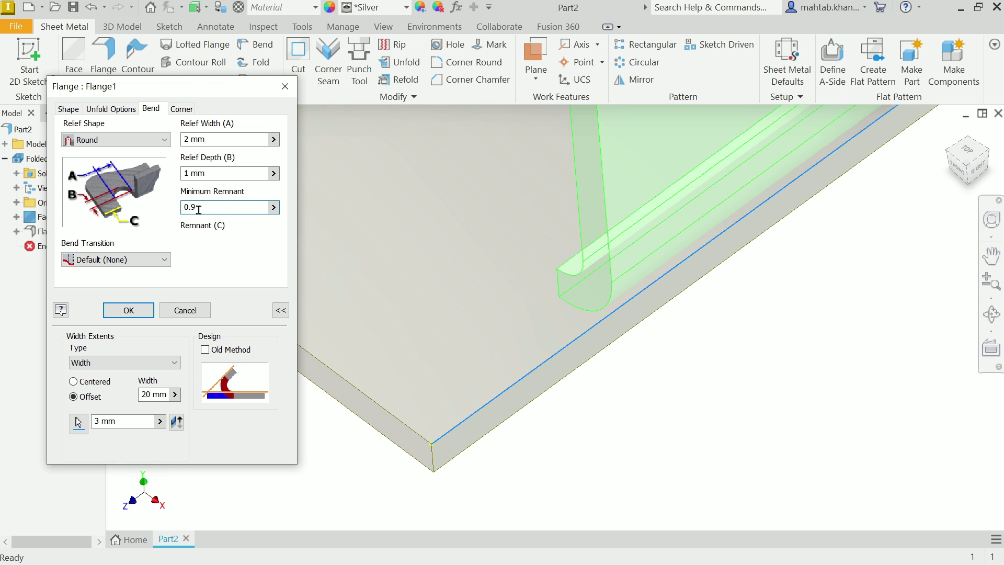
pyautogui.click(129, 310)
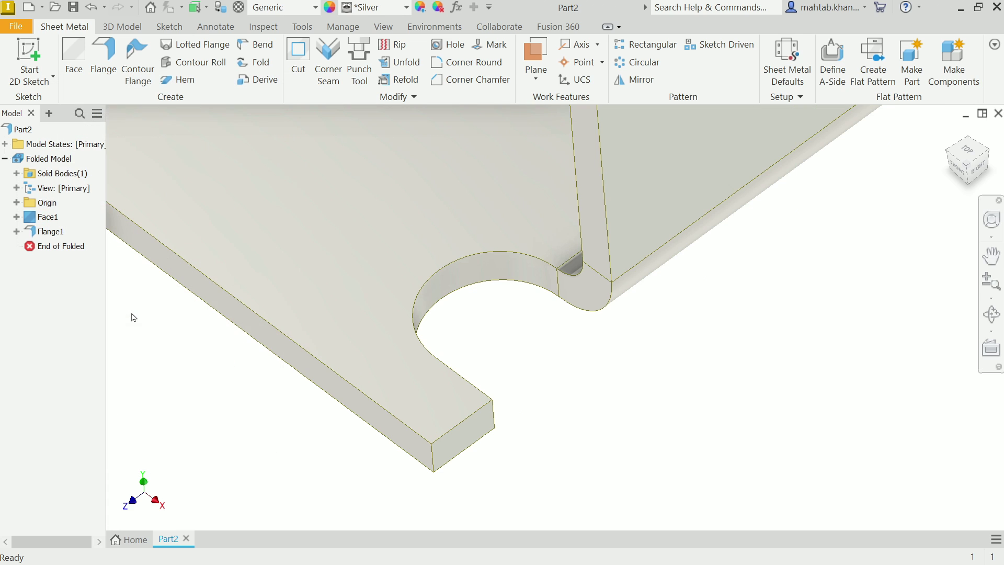
pyautogui.scroll(-2, 545, 309)
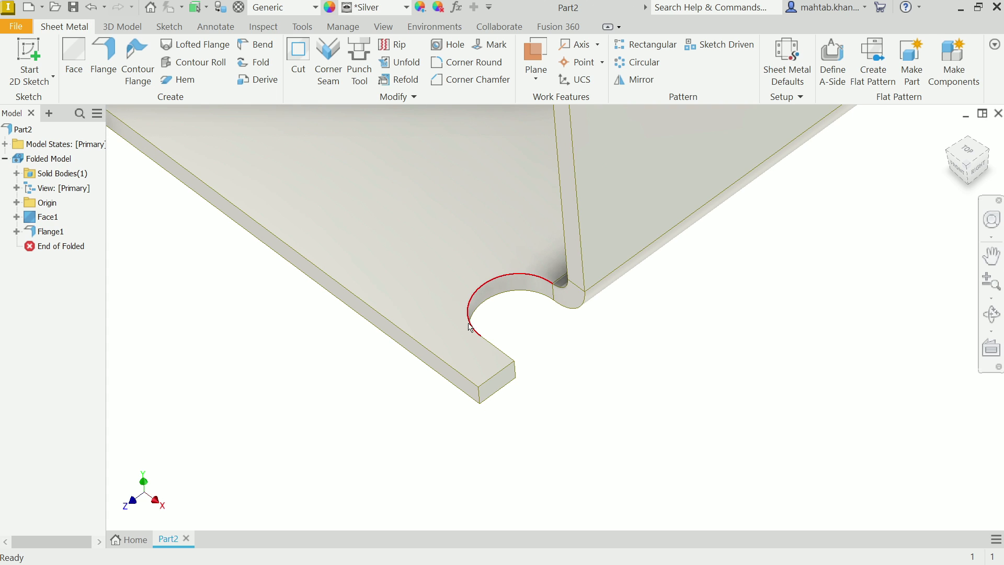
pyautogui.rightClick(511, 312)
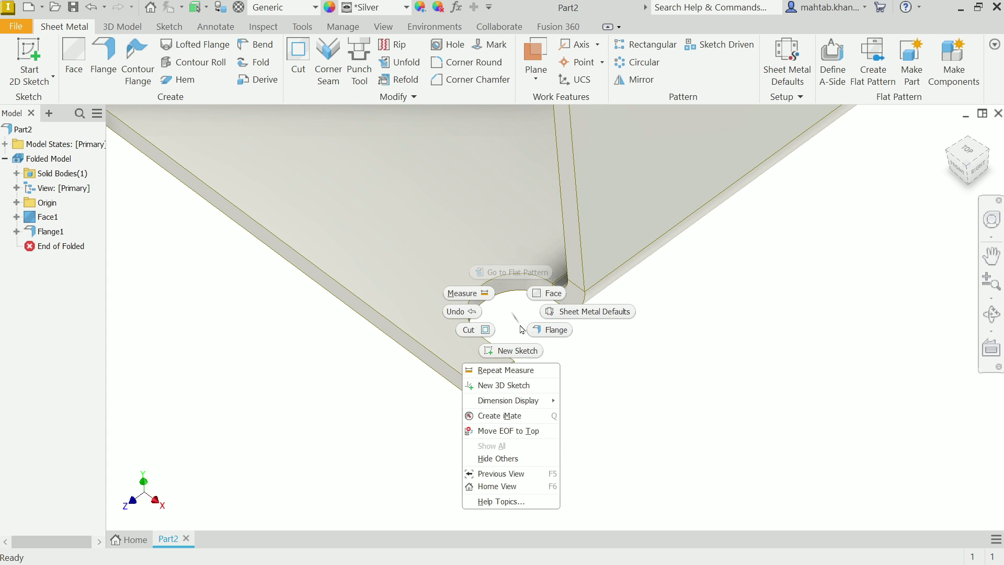
pyautogui.click(471, 296)
pyautogui.click(474, 302)
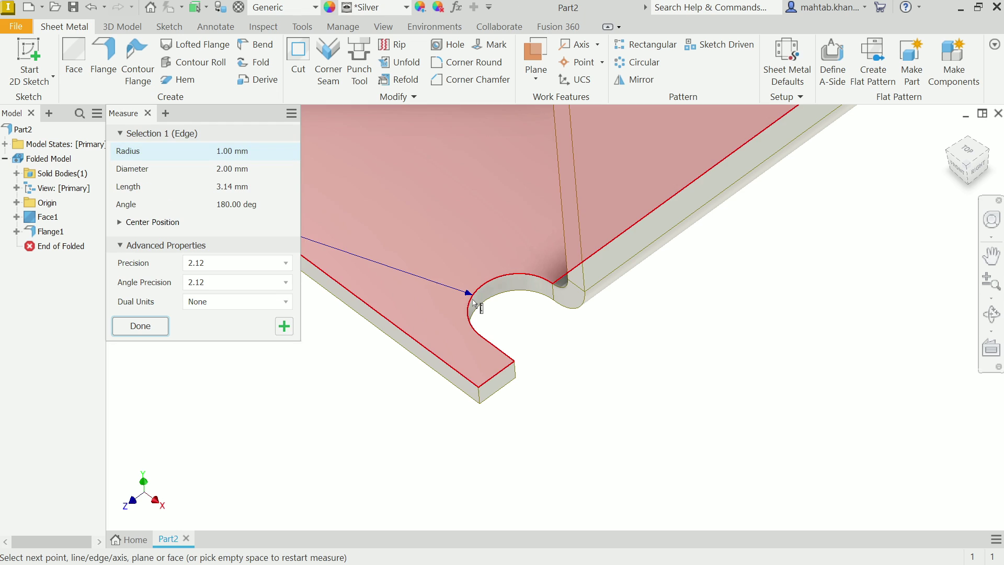
pyautogui.scroll(-5, 461, 302)
pyautogui.scroll(-3, 449, 305)
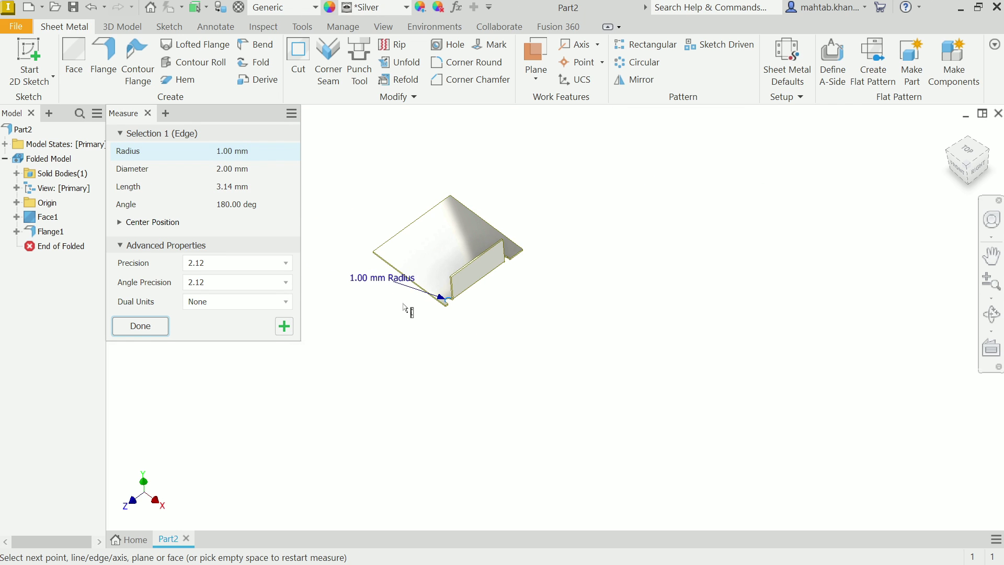
pyautogui.scroll(4, 379, 289)
pyautogui.scroll(6, 473, 306)
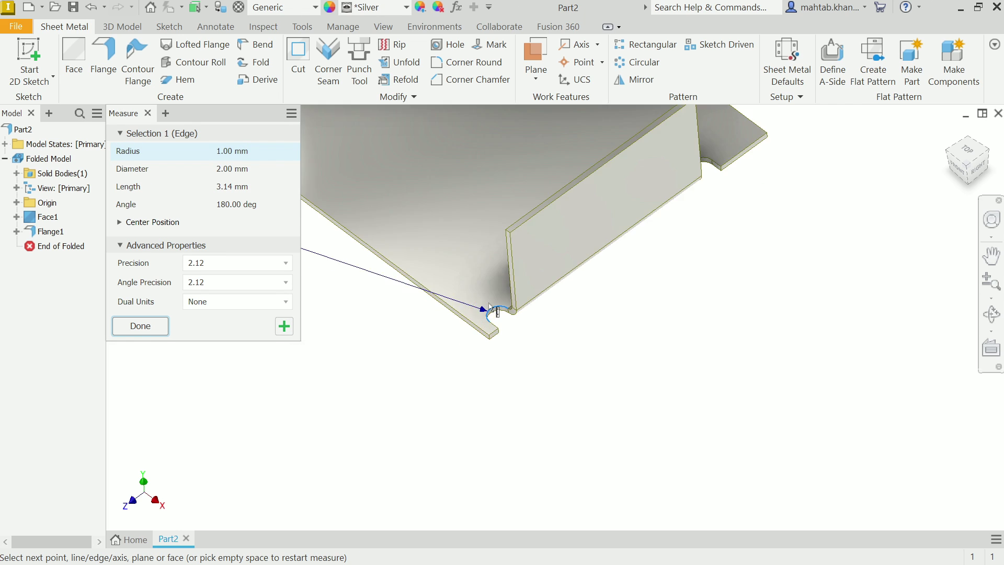
pyautogui.click(284, 326)
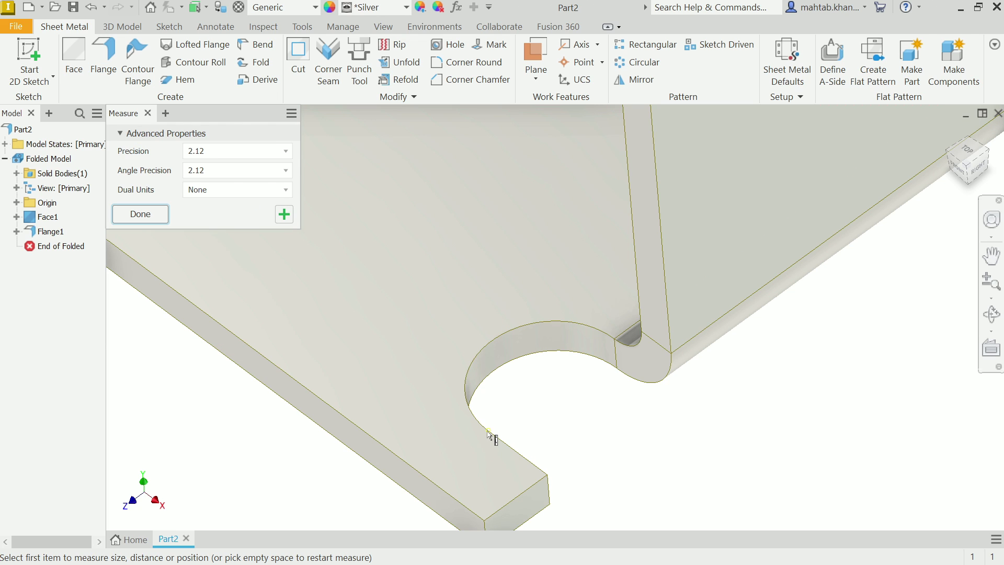
pyautogui.click(503, 443)
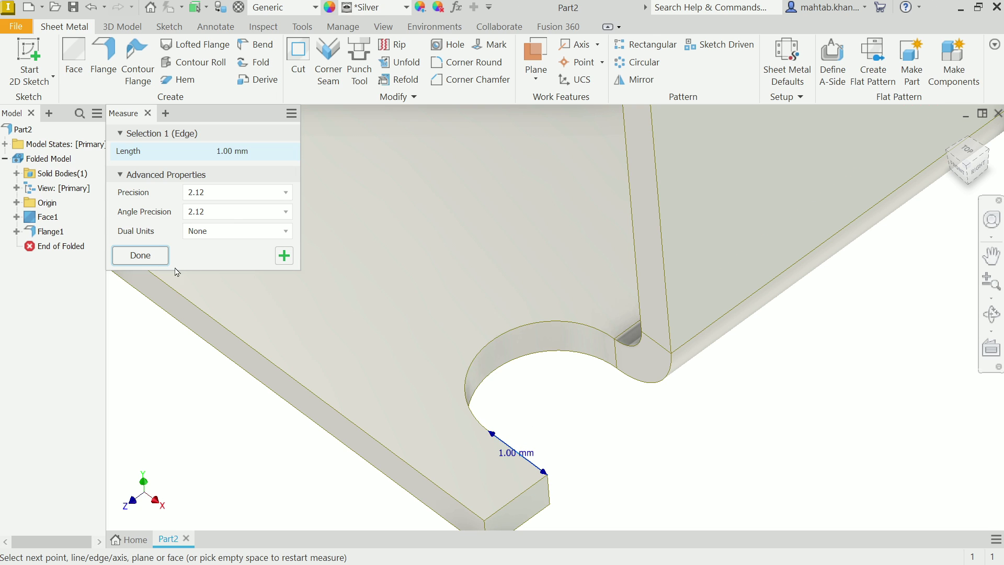
pyautogui.click(142, 257)
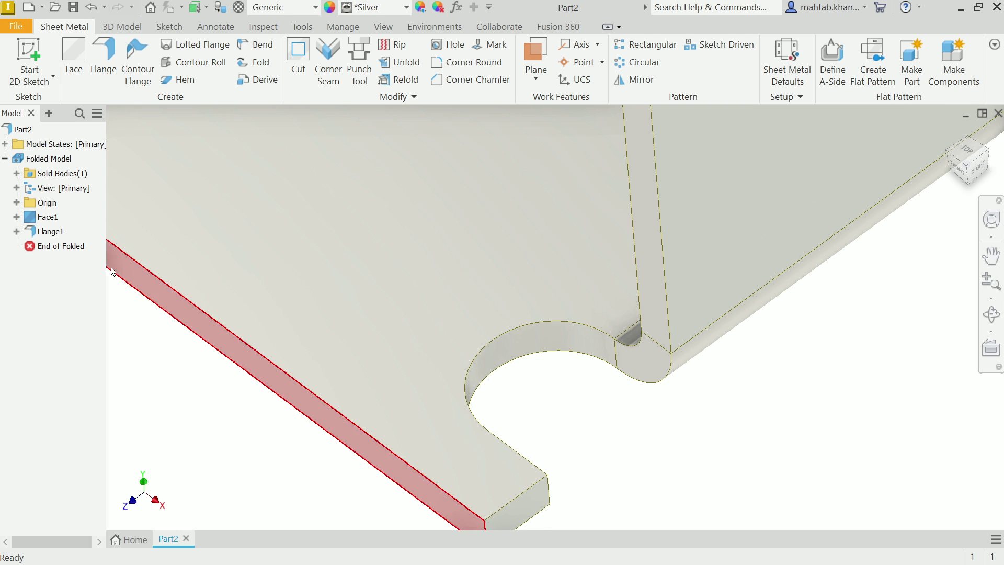
# - Edit Flange1 to use a Tear relief shape with a 3 mm minimum remnant
pyautogui.rightClick(48, 231)
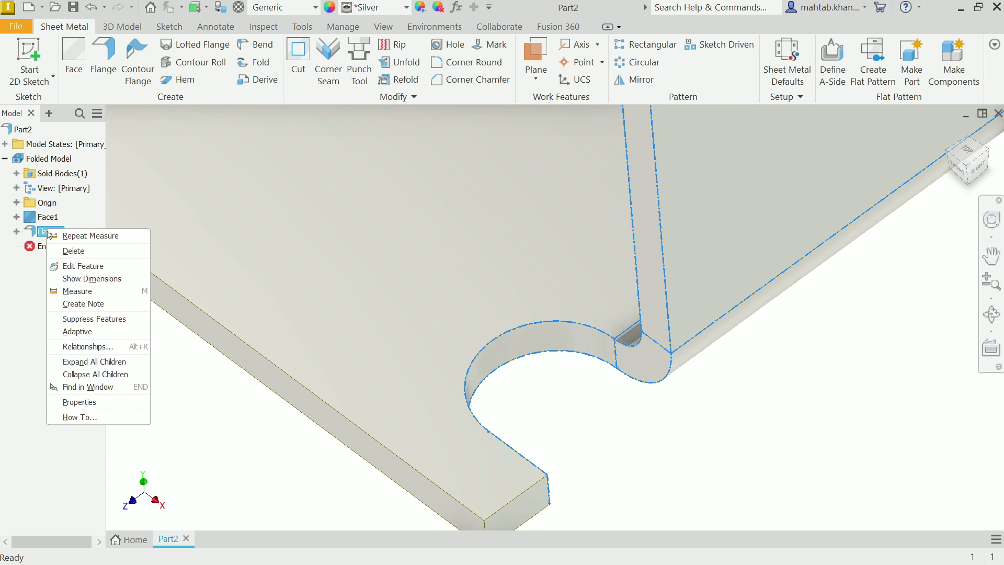
pyautogui.click(72, 267)
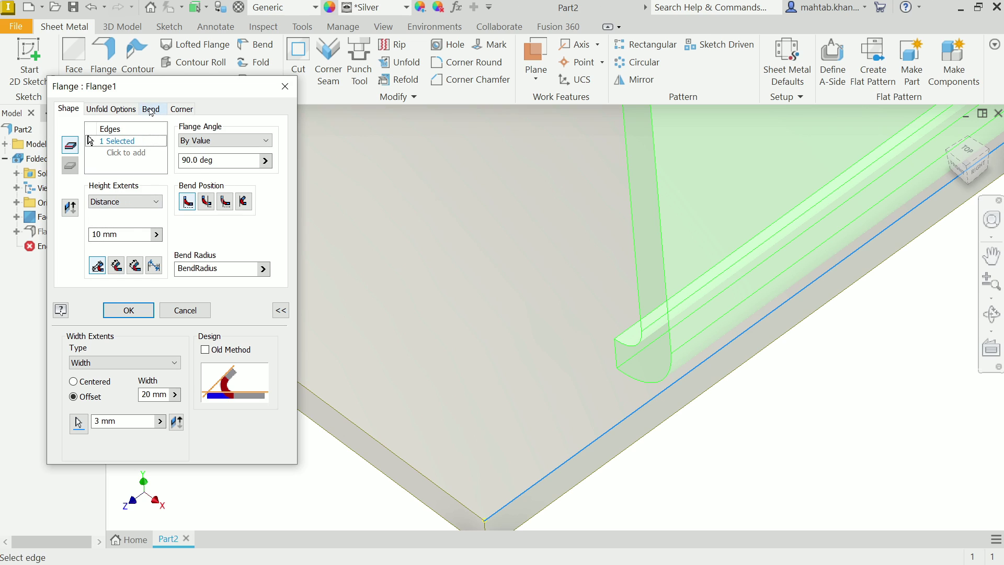
pyautogui.click(151, 109)
pyautogui.click(166, 142)
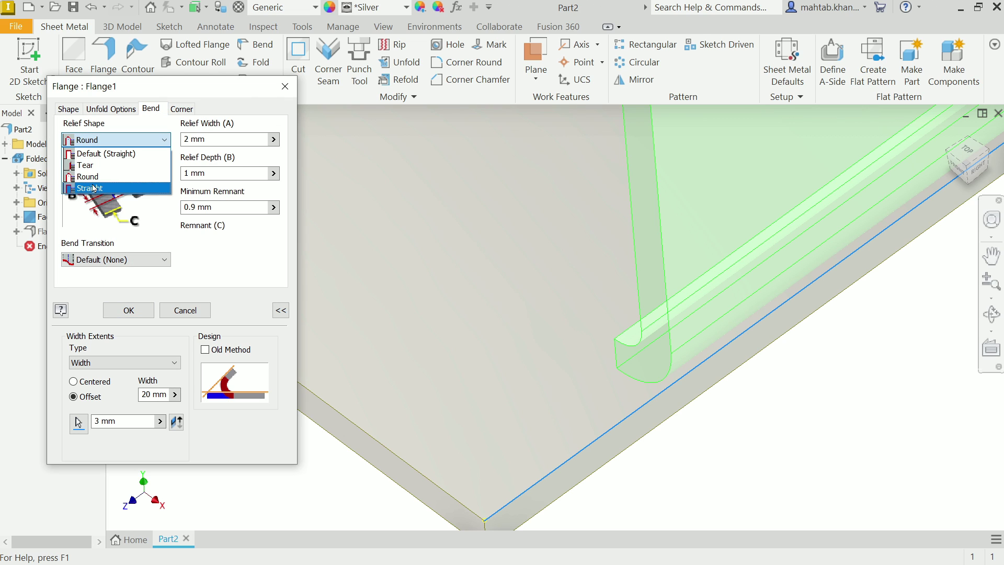
pyautogui.click(93, 160)
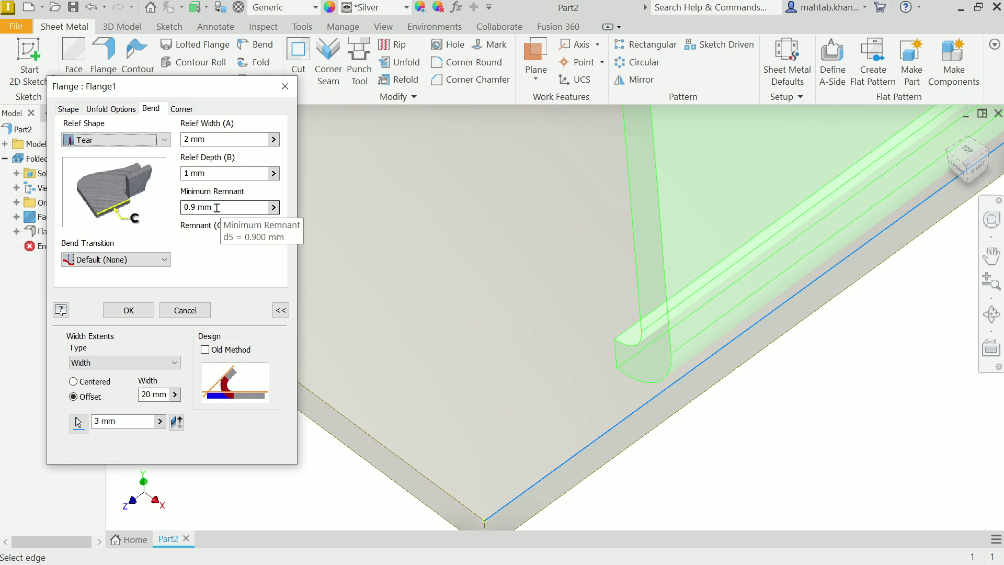
pyautogui.moveTo(220, 208); pyautogui.dragTo(181, 207)
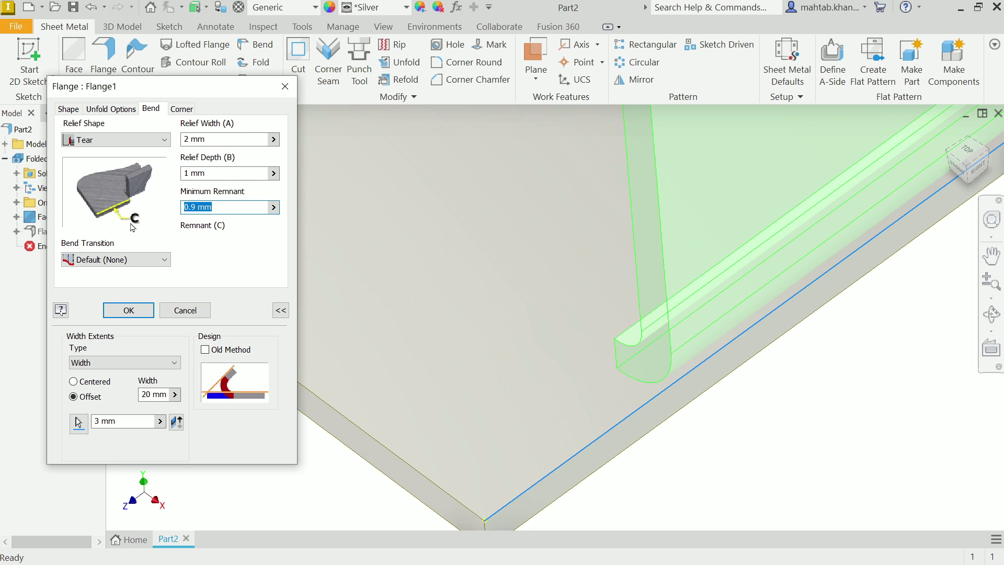
pyautogui.write('3')
pyautogui.click(128, 311)
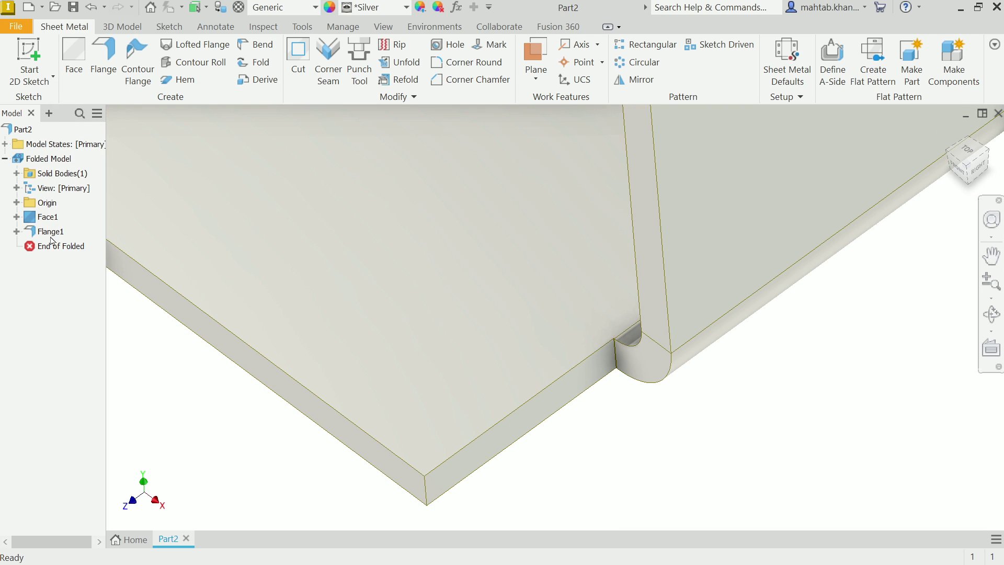
# - Edit Flange1 and set the tear relief's minimum remnant to 2 mm
pyautogui.click(51, 233)
pyautogui.rightClick(51, 234)
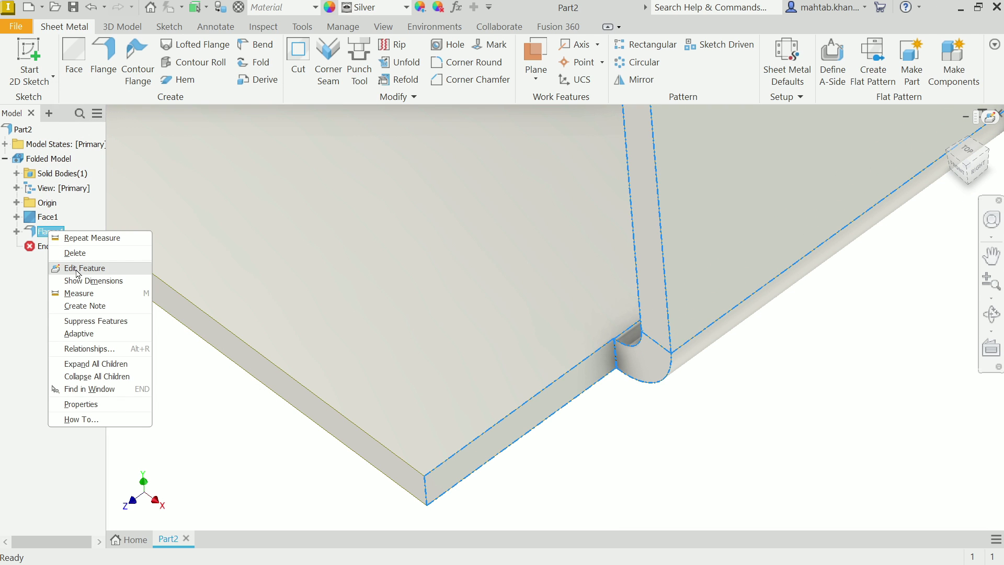
pyautogui.click(78, 269)
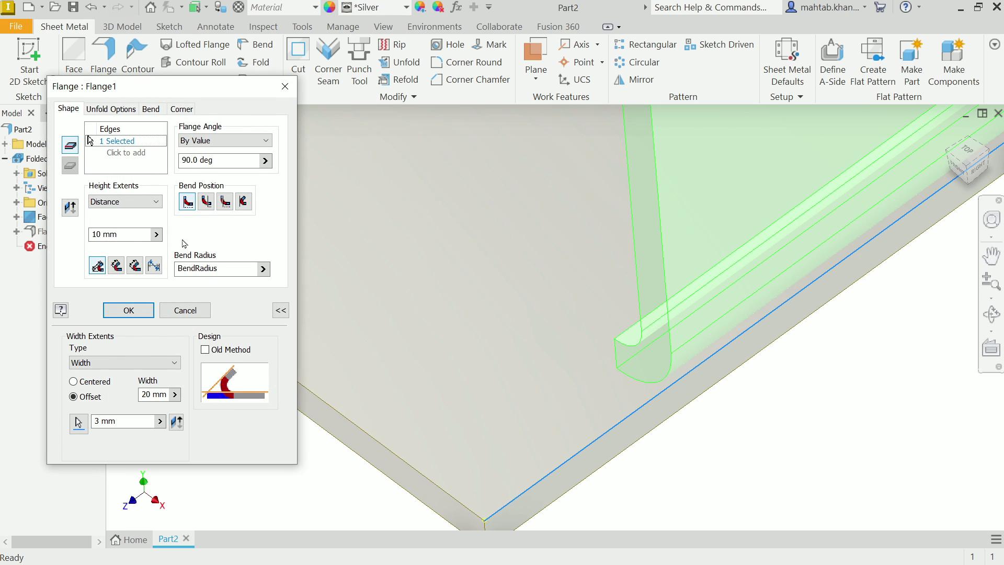
pyautogui.click(155, 110)
pyautogui.press('Tab')
pyautogui.press('Tab')
pyautogui.press('Tab')
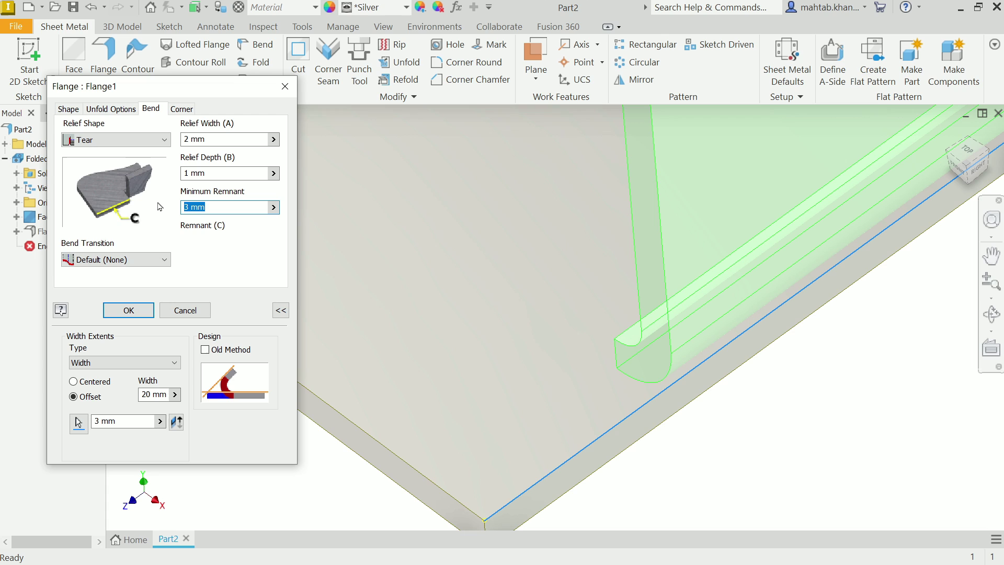
pyautogui.write('2.9')
pyautogui.click(129, 310)
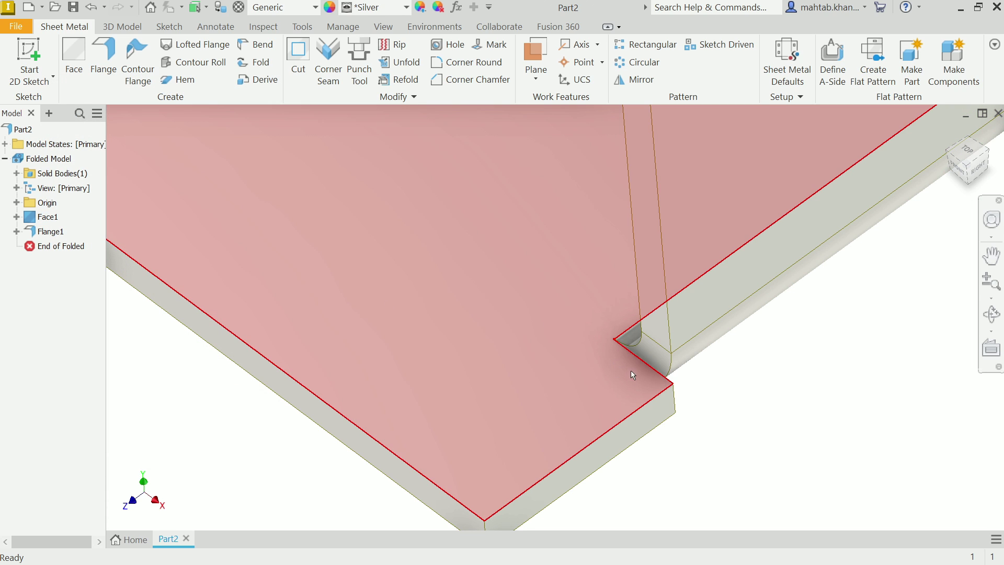
# - Orbit around the plate to inspect the flange corner and its tear relief
pyautogui.scroll(3, 685, 371)
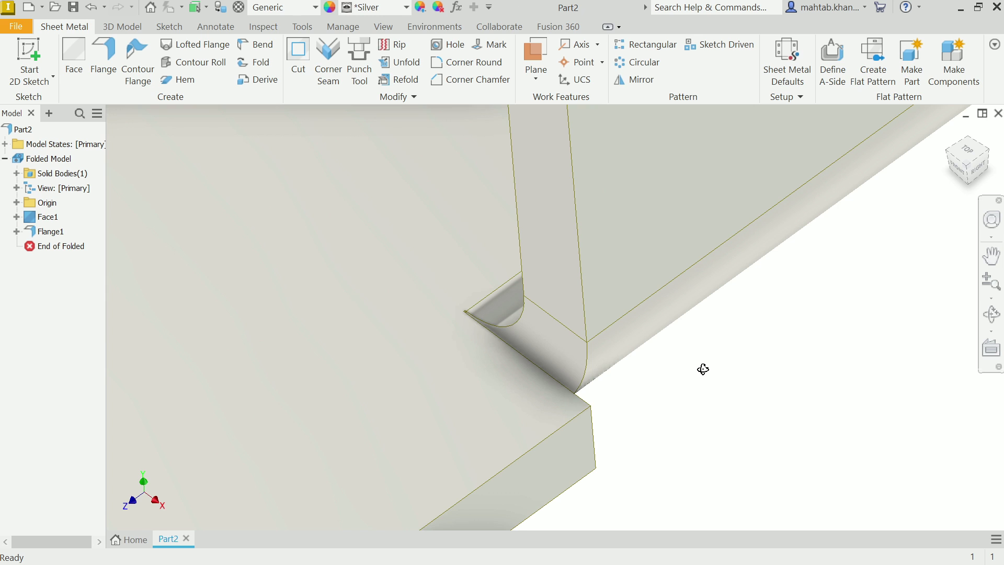
pyautogui.moveTo(703, 369)
pyautogui.keyDown('shift'); pyautogui.mouseDown(button='middle')
pyautogui.moveTo(659, 370)
pyautogui.moveTo(677, 390)
pyautogui.moveTo(722, 388)
pyautogui.mouseUp(button='middle'); pyautogui.keyUp('shift')
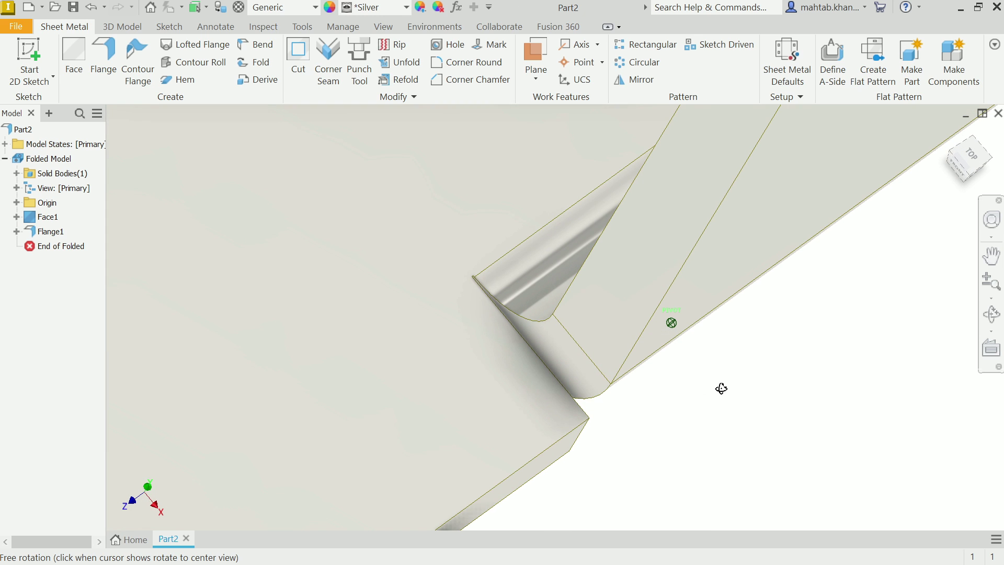
pyautogui.scroll(-6, 692, 370)
pyautogui.keyDown('shift'); pyautogui.moveTo(787, 334); pyautogui.dragTo(747, 350, button='middle'); pyautogui.keyUp('shift')
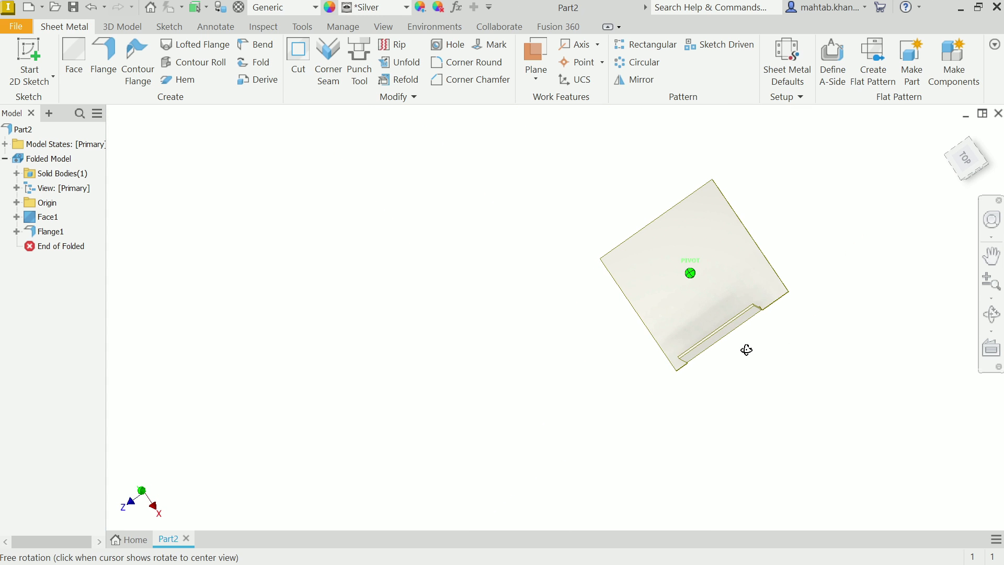
pyautogui.scroll(5, 746, 336)
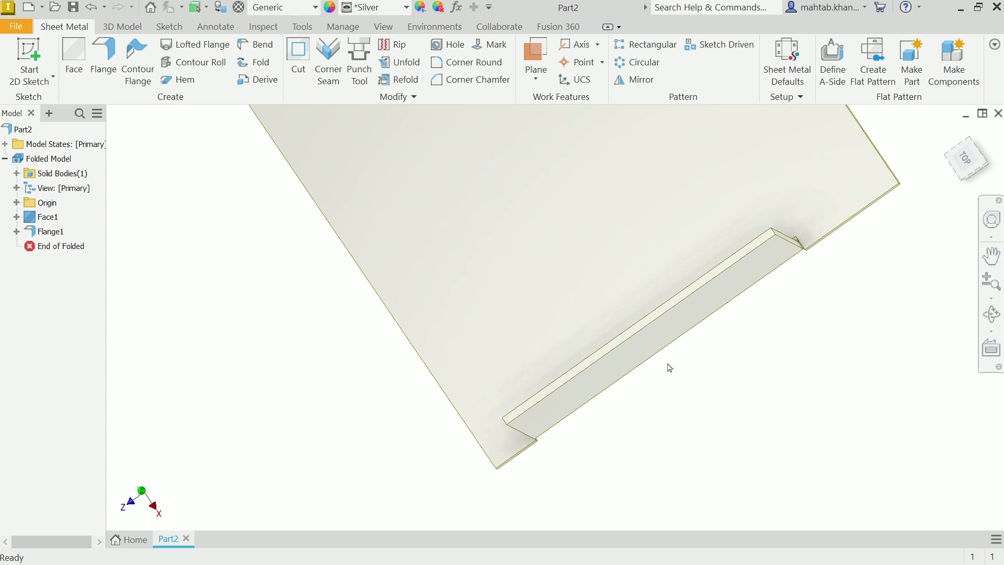
pyautogui.keyDown('shift'); pyautogui.moveTo(685, 364); pyautogui.dragTo(713, 347, button='middle'); pyautogui.keyUp('shift')
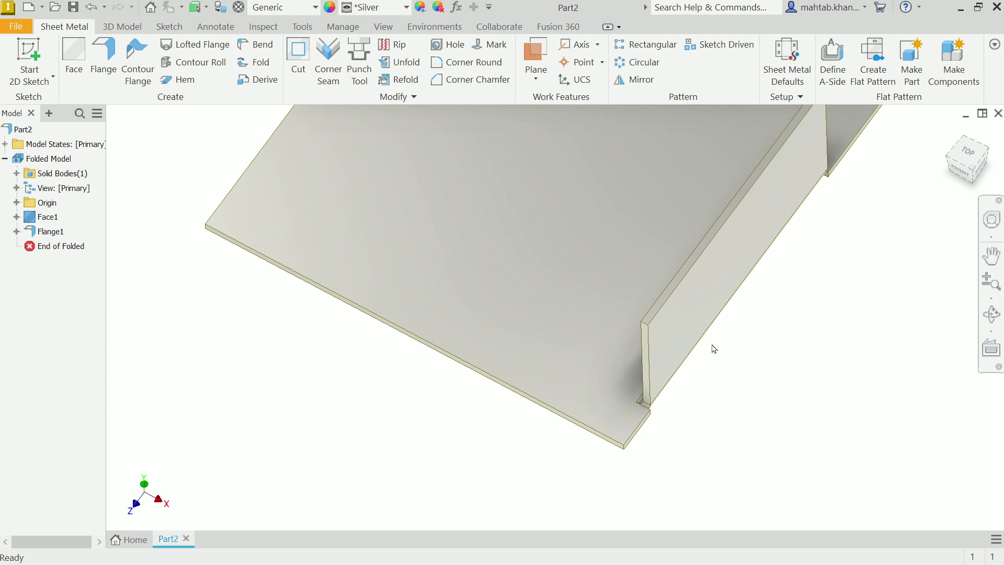
pyautogui.scroll(6, 671, 388)
pyautogui.scroll(-2, 575, 416)
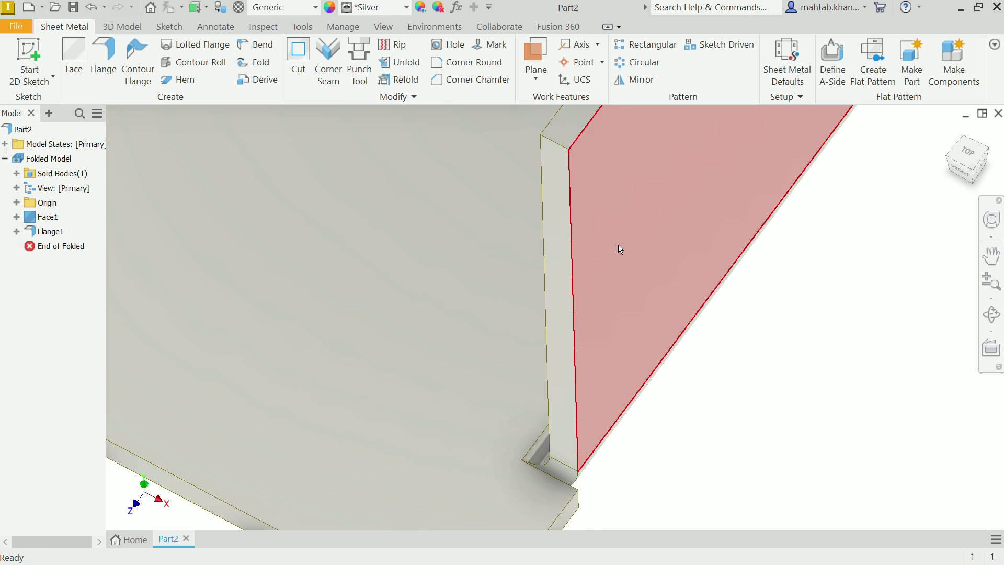
# - Edit Flange1 and change its bend relief shape to Straight
pyautogui.click(643, 235)
pyautogui.click(633, 227)
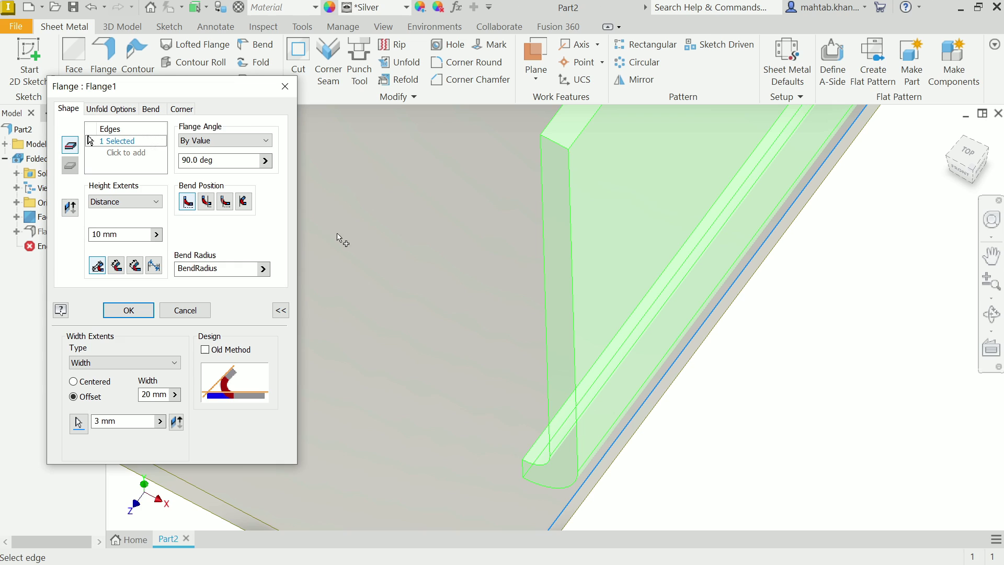
pyautogui.click(151, 109)
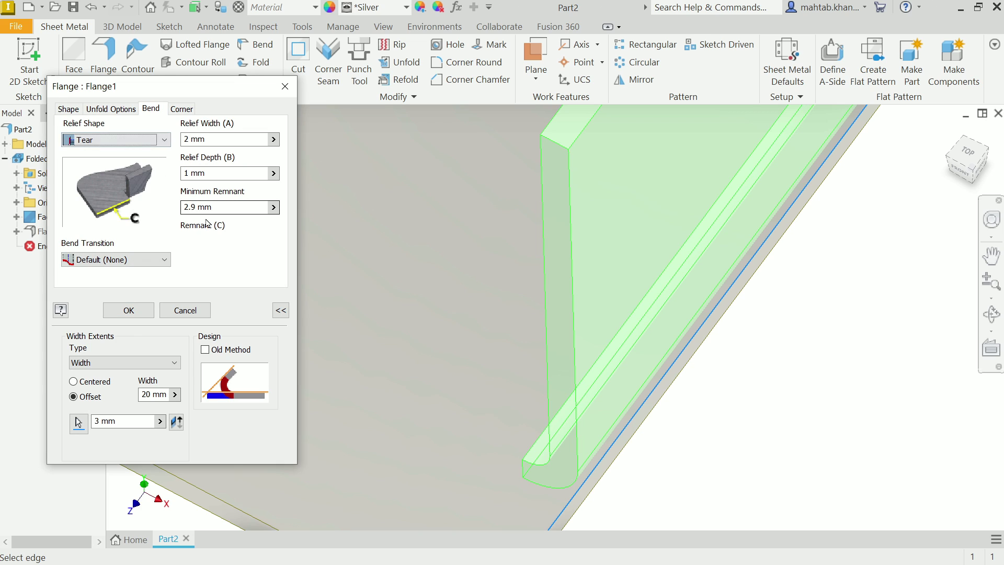
pyautogui.click(166, 142)
pyautogui.click(87, 189)
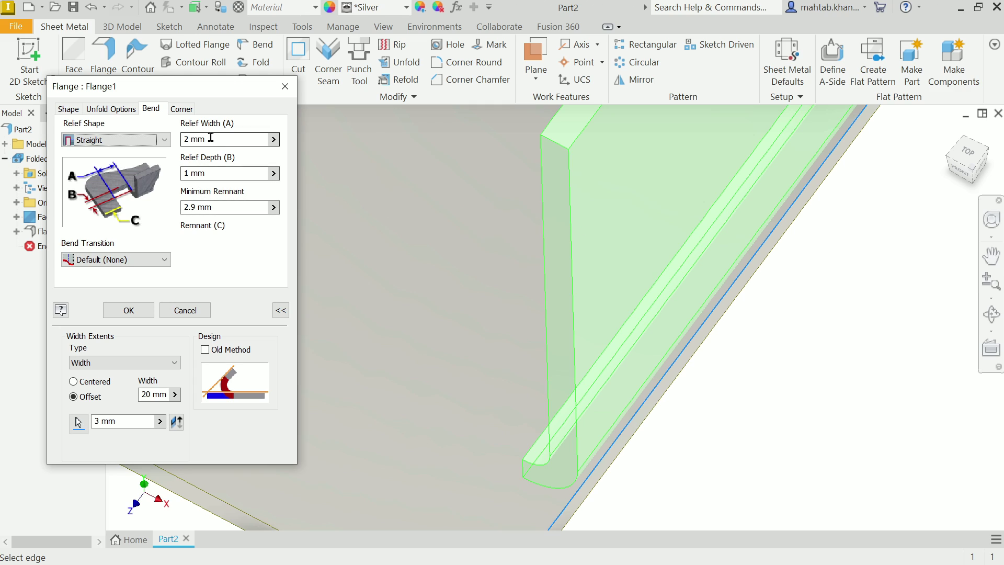
# - Keep relief width 2 and depth 1, set minimum remnant to 0, and apply the flange
pyautogui.moveTo(212, 139); pyautogui.dragTo(183, 141)
pyautogui.moveTo(214, 173); pyautogui.dragTo(180, 176)
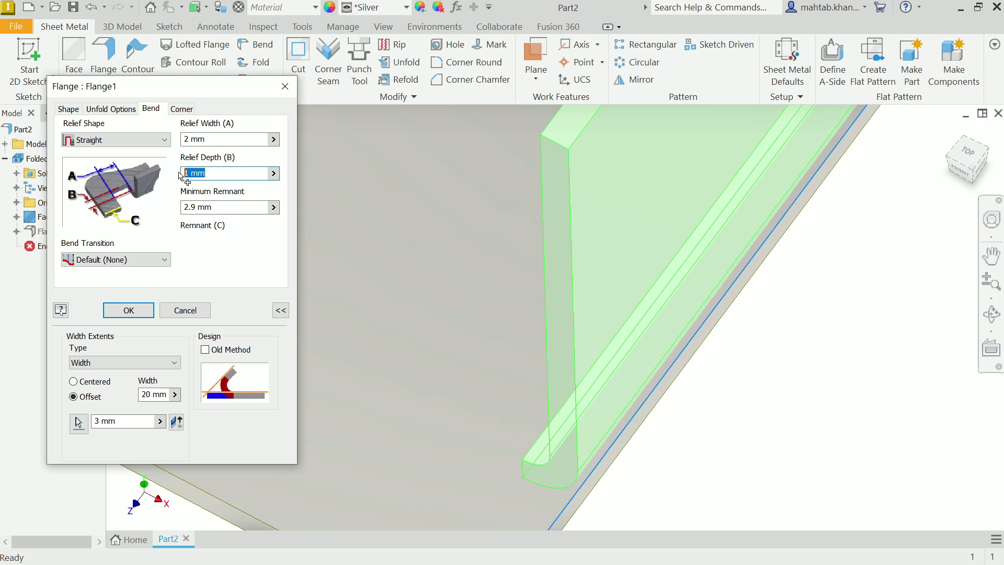
pyautogui.moveTo(217, 205); pyautogui.dragTo(170, 205)
pyautogui.write('0.9')
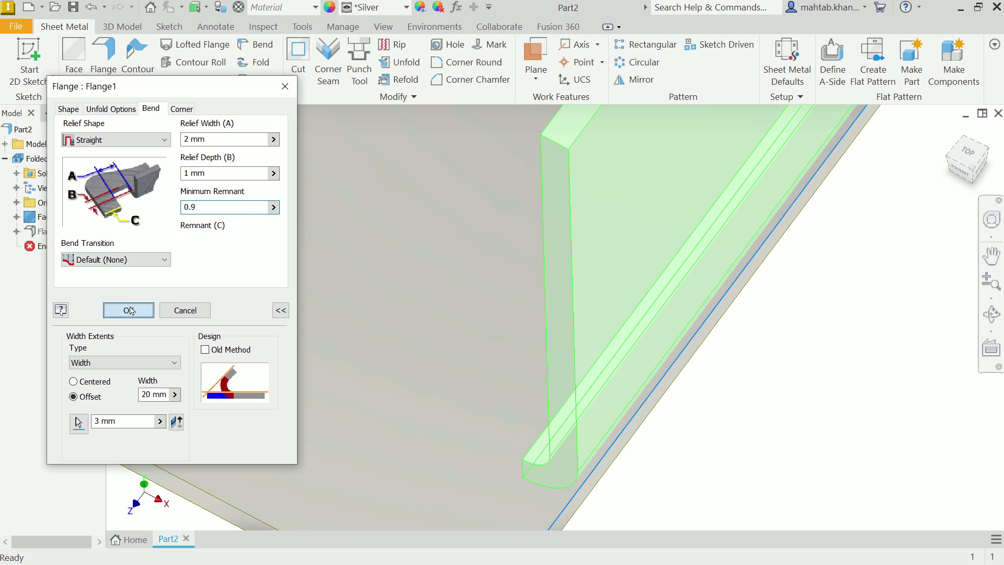
pyautogui.click(129, 310)
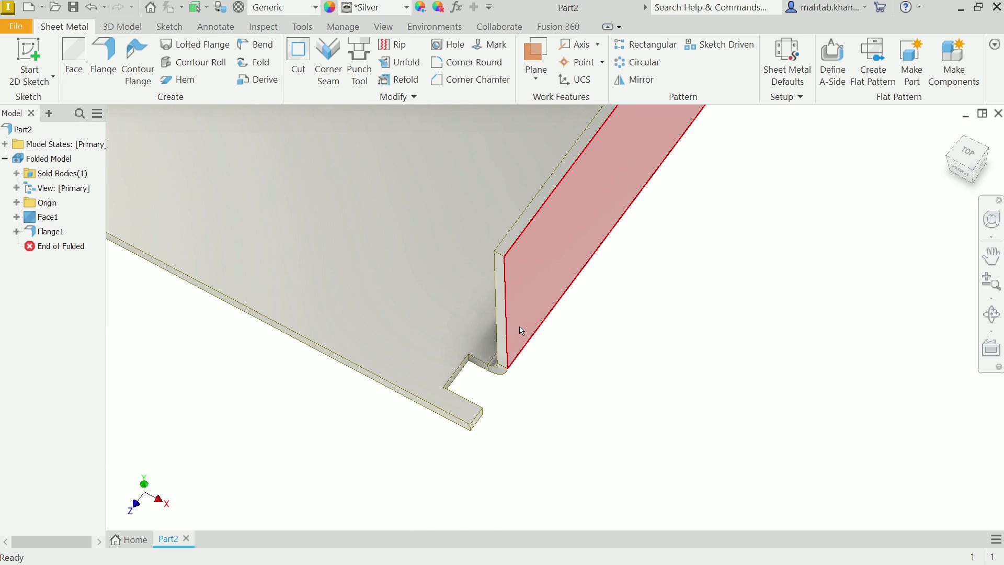
pyautogui.scroll(-4, 521, 327)
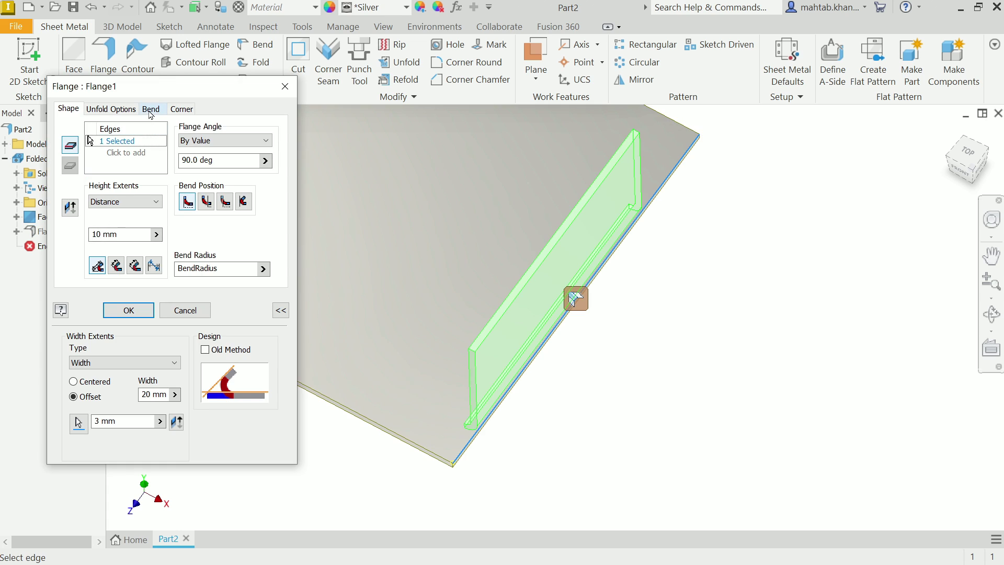
# - Leave the bend transition at Default (None) and finish the flange with a 0.9 mm remnant
pyautogui.click(151, 110)
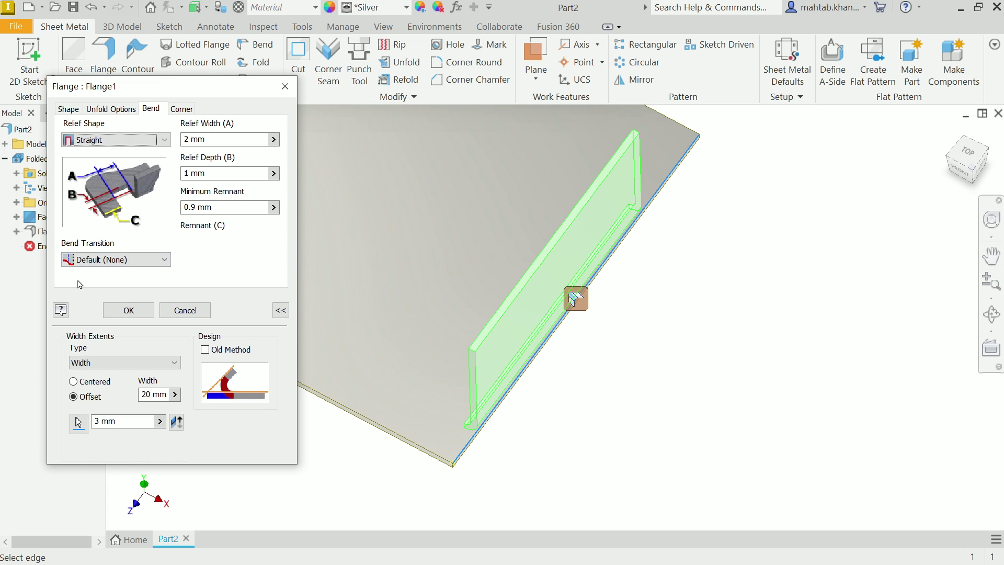
pyautogui.click(101, 262)
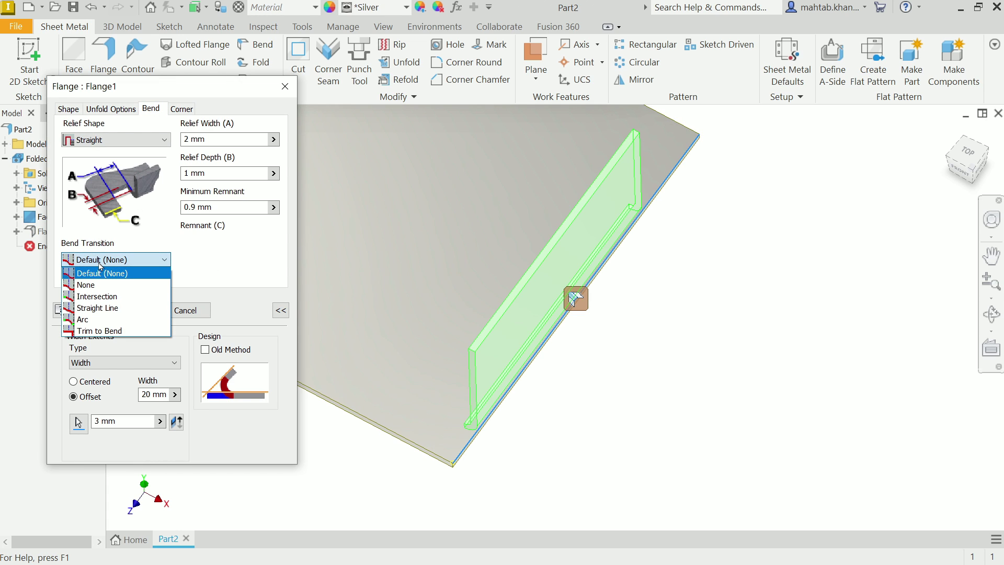
pyautogui.click(101, 266)
pyautogui.press('Return')
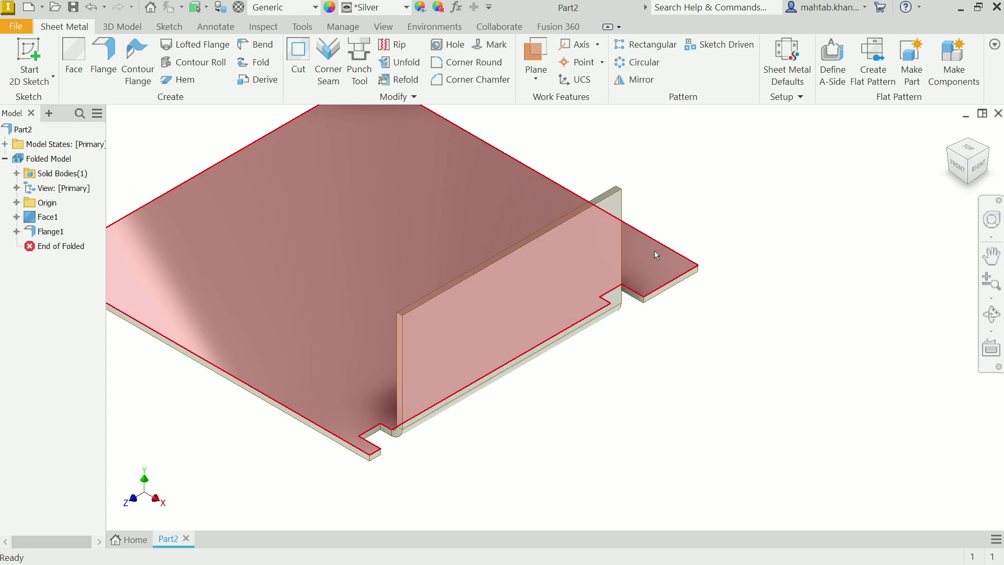
# - Open Sheet Metal Defaults, keep the Default_mm rule, and edit it in the Style Editor
pyautogui.click(792, 73)
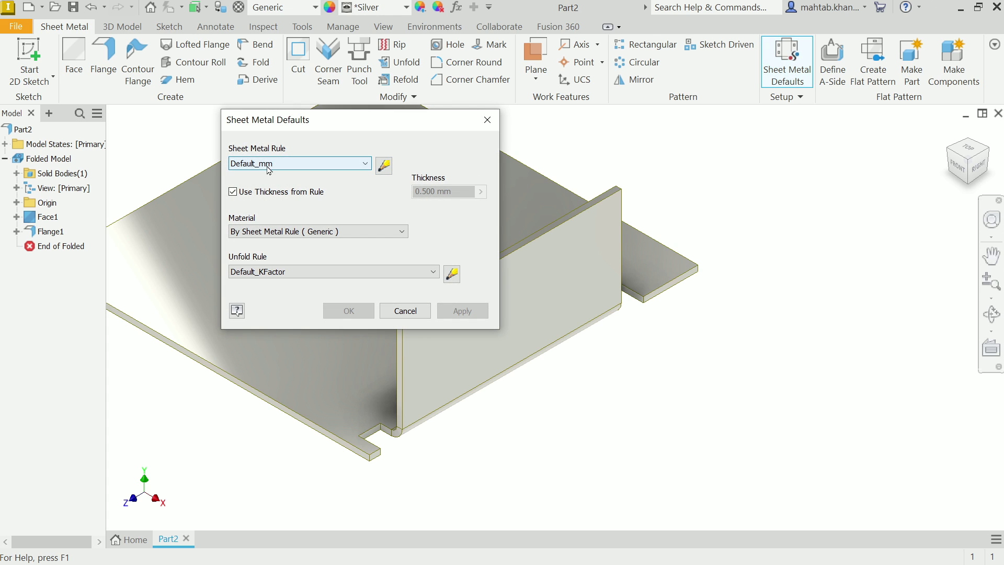
pyautogui.click(268, 164)
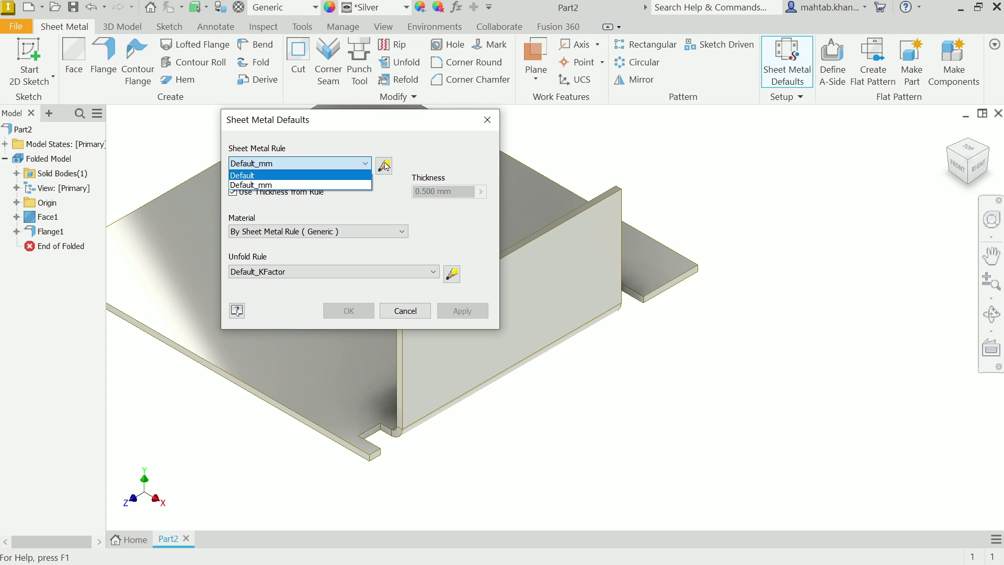
pyautogui.click(265, 186)
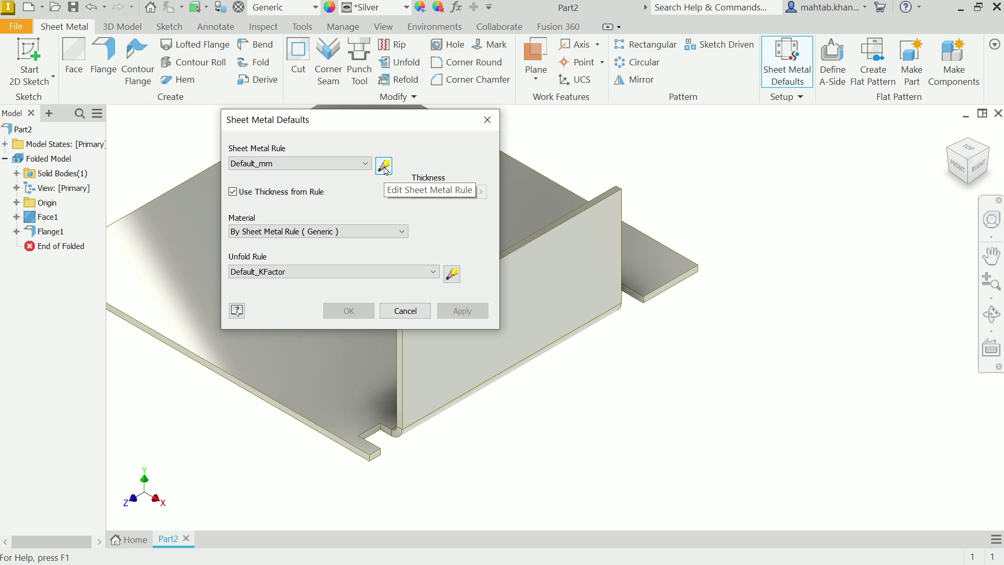
pyautogui.click(384, 166)
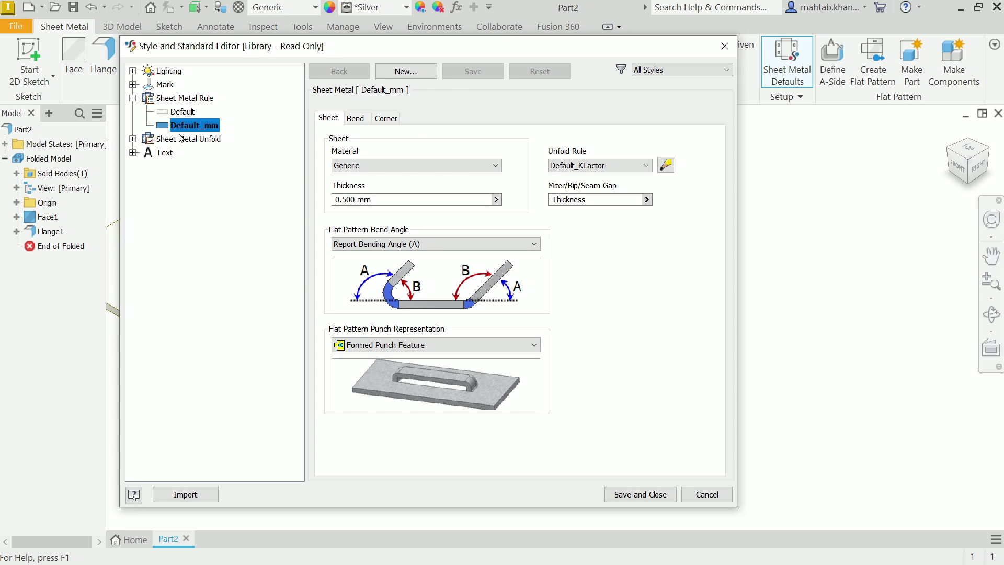
# - Give the Default_mm rule relief width 2, depth 1 and minimum remnant 0.9, then save
pyautogui.click(356, 120)
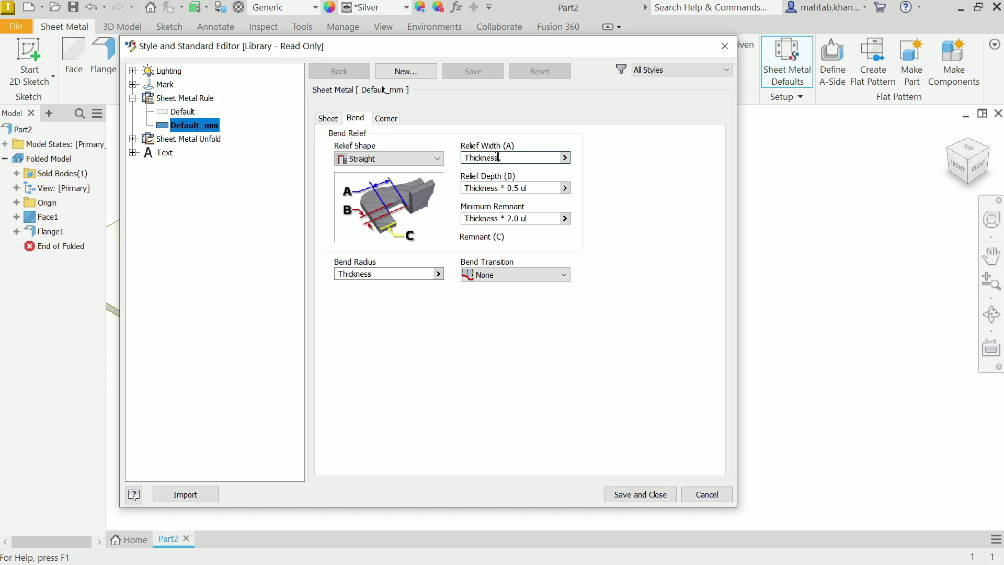
pyautogui.moveTo(520, 158); pyautogui.dragTo(453, 155)
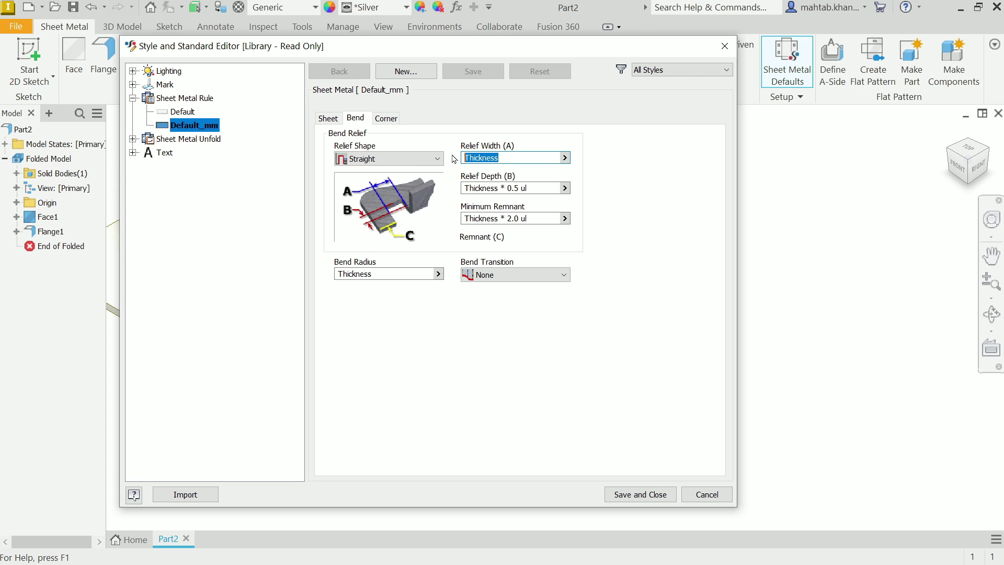
pyautogui.write('2')
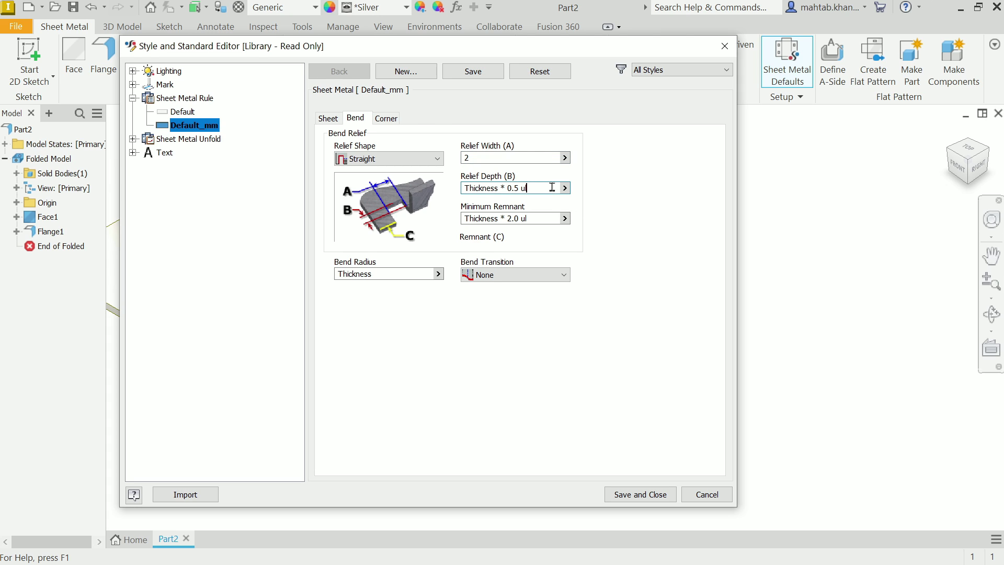
pyautogui.moveTo(536, 187); pyautogui.dragTo(458, 192)
pyautogui.write('1')
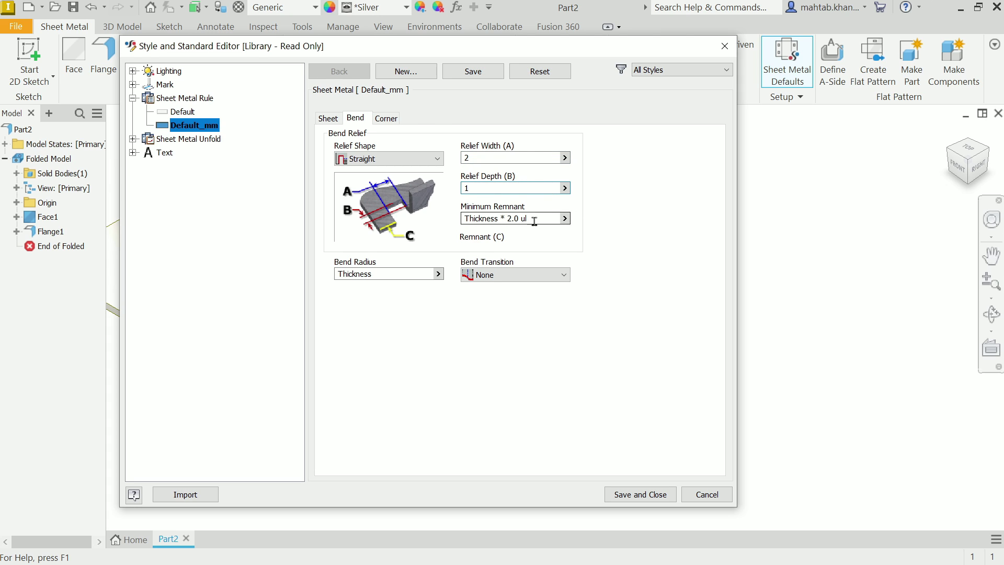
pyautogui.moveTo(537, 218); pyautogui.dragTo(453, 217)
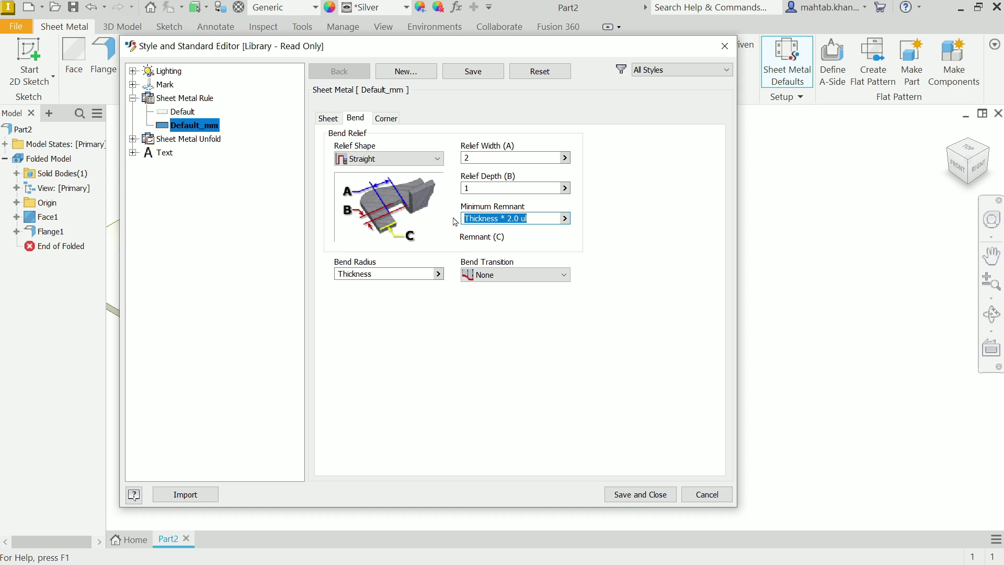
pyautogui.write('0.9')
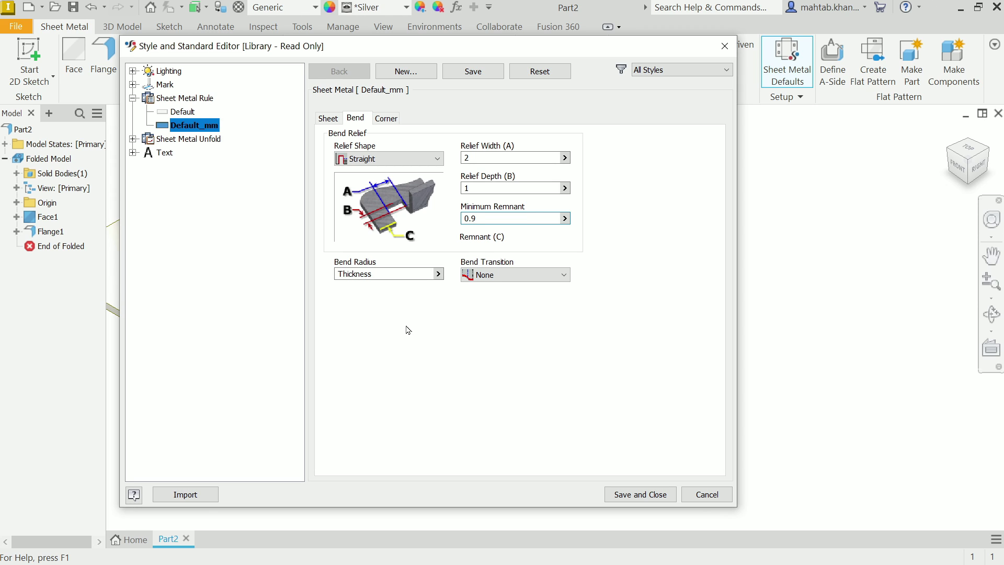
pyautogui.click(634, 494)
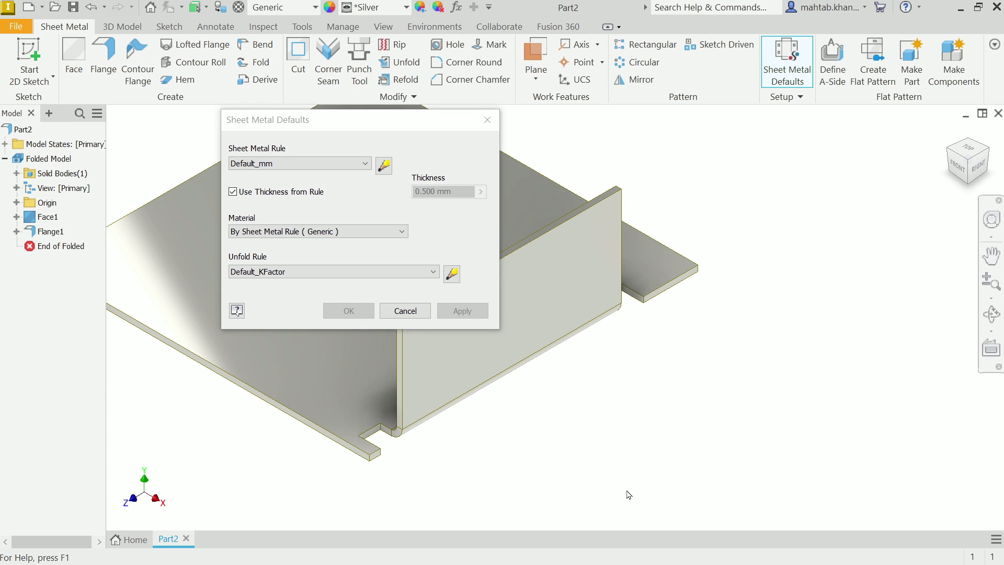
# - Close Sheet Metal Defaults and start a new flange on the plate's front edge
pyautogui.click(405, 311)
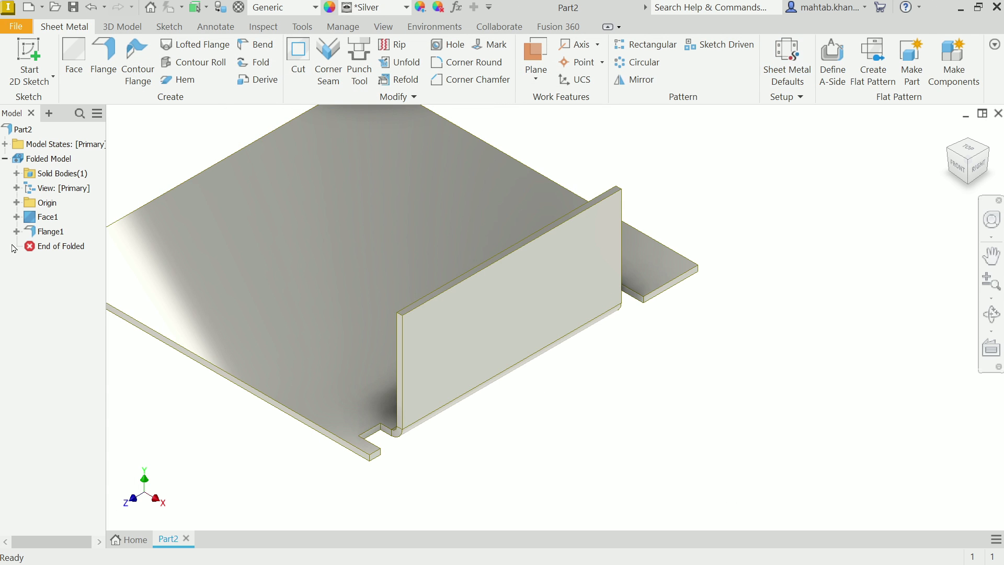
pyautogui.click(45, 235)
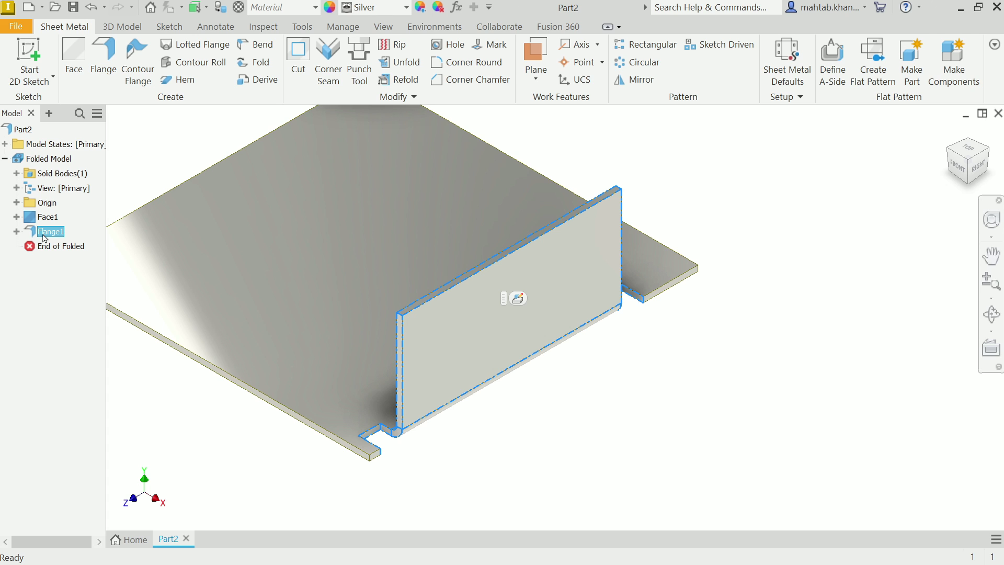
pyautogui.click(177, 133)
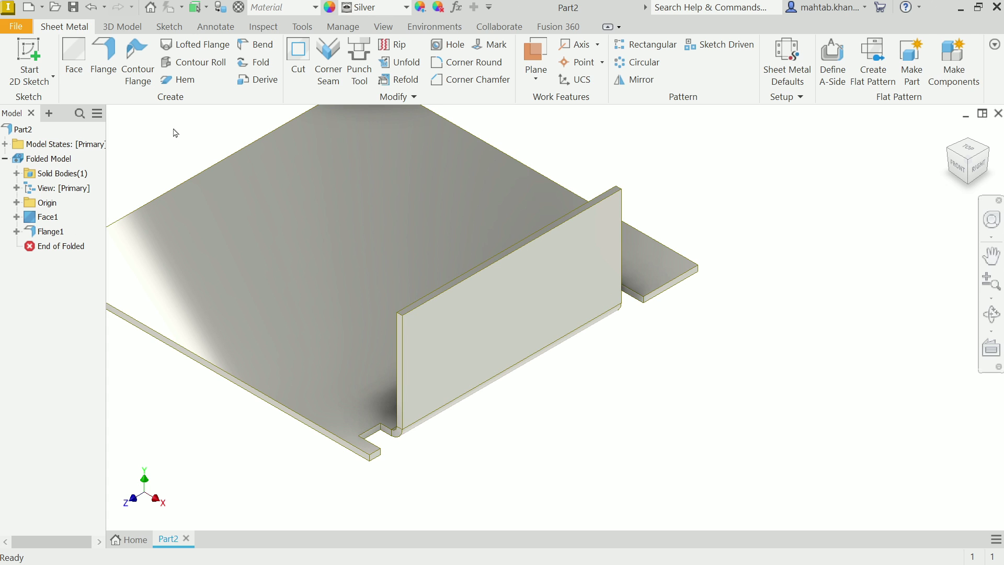
pyautogui.click(111, 54)
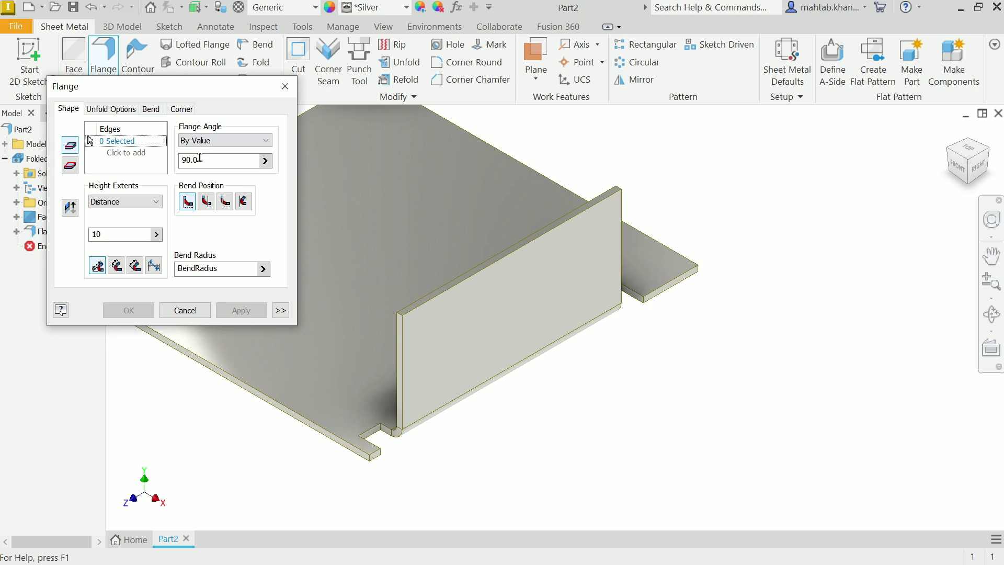
pyautogui.scroll(-3, 588, 241)
pyautogui.scroll(5, 587, 237)
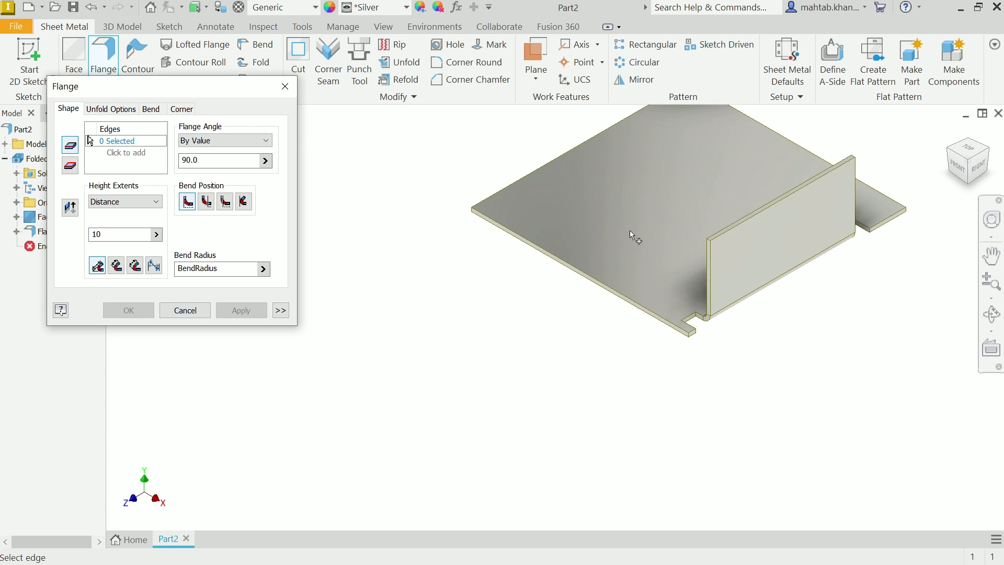
pyautogui.click(558, 319)
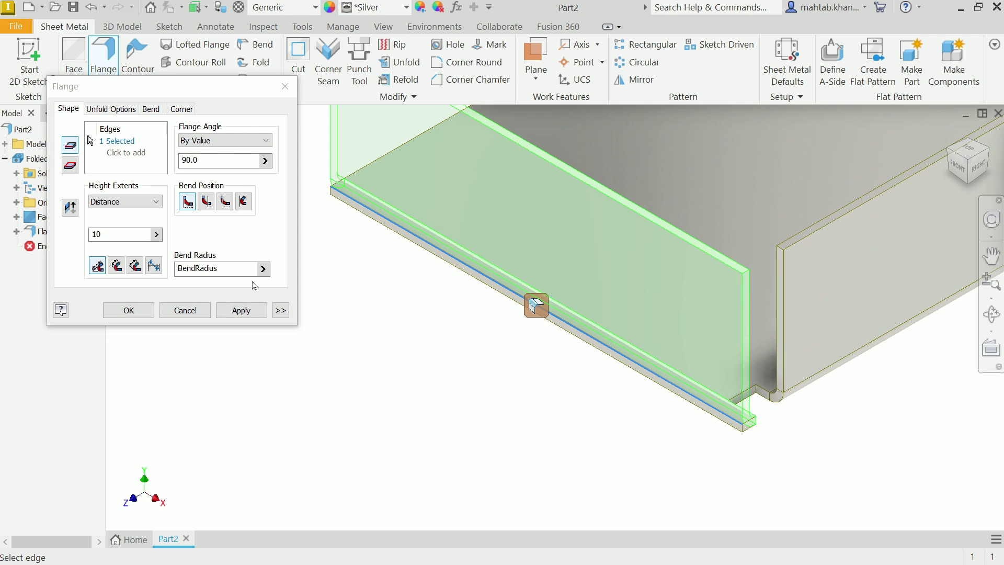
# - Limit the flange to a 20 mm width centered on the edge
pyautogui.click(281, 310)
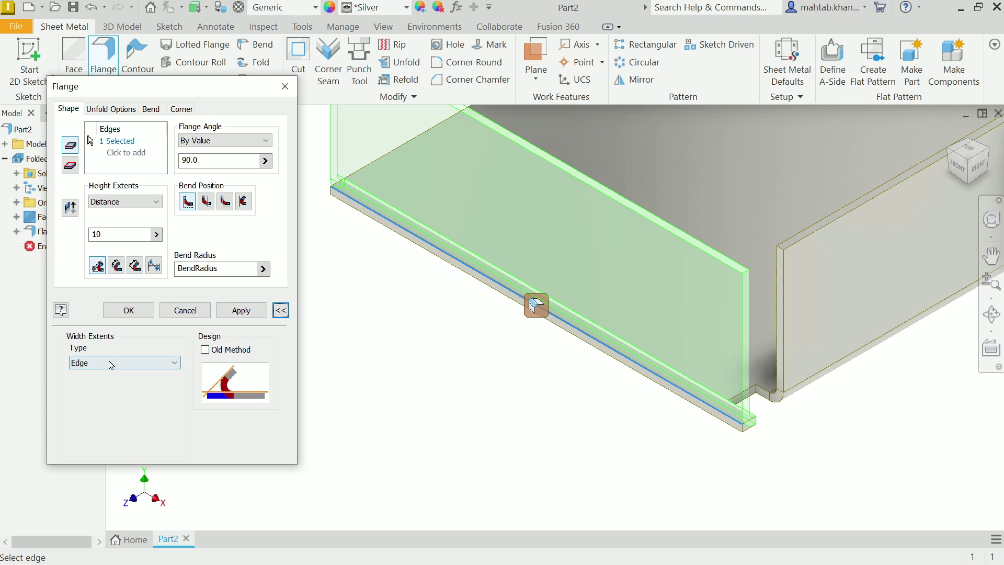
pyautogui.click(125, 362)
pyautogui.click(91, 383)
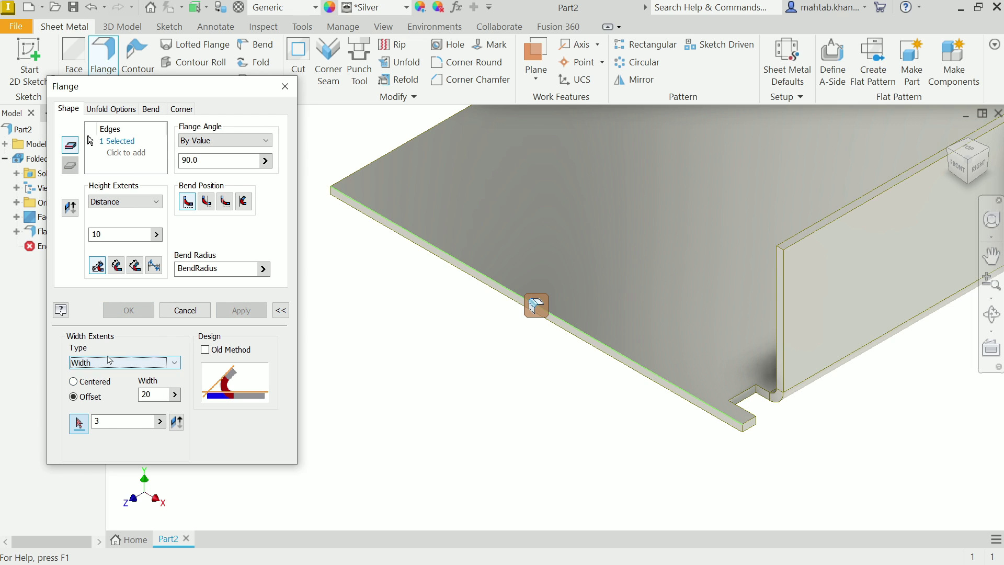
pyautogui.click(92, 395)
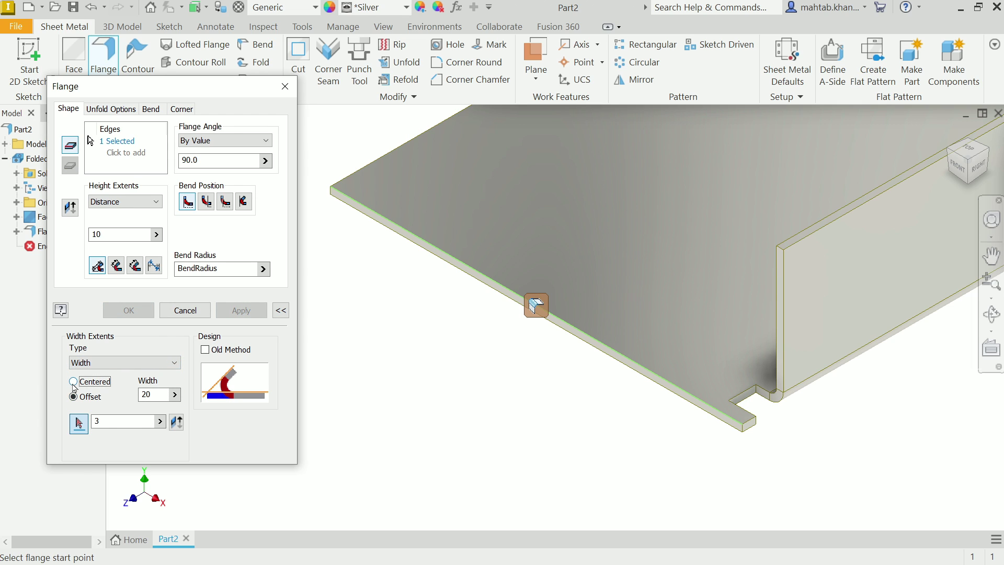
pyautogui.click(73, 381)
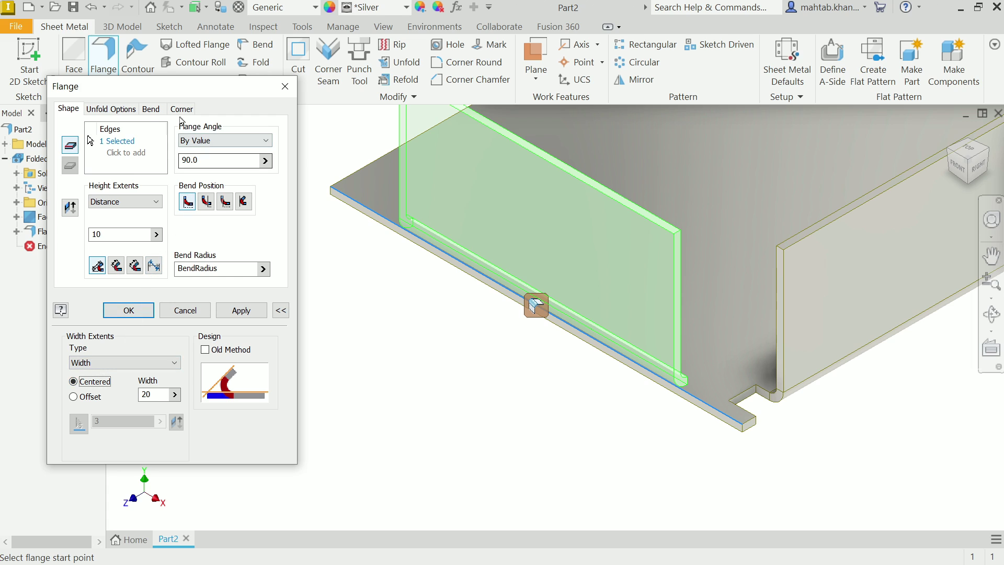
# - Review the new flange's Default (Straight) relief with BendReliefWidth, BendReliefDepth and MinimumRemnant
pyautogui.click(151, 108)
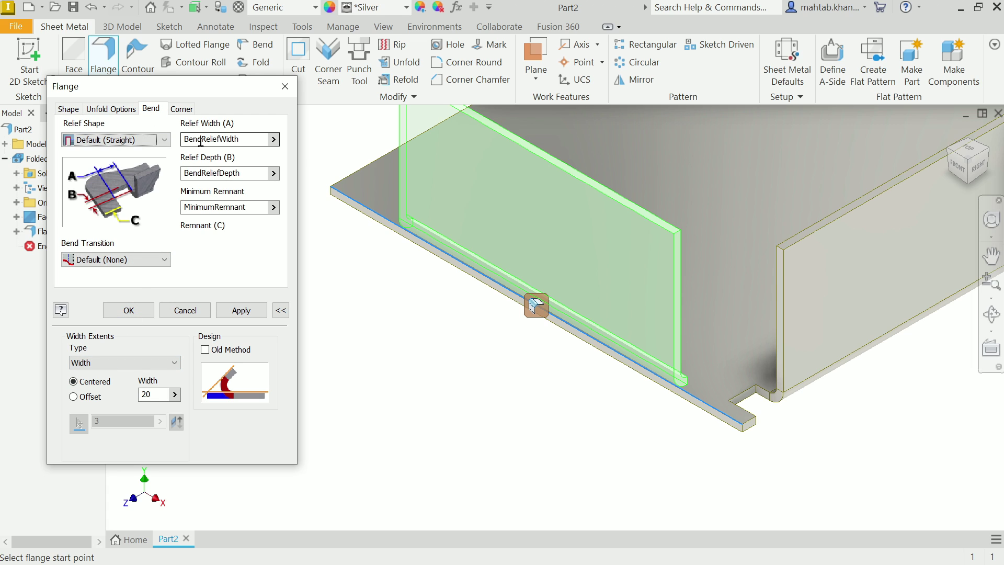